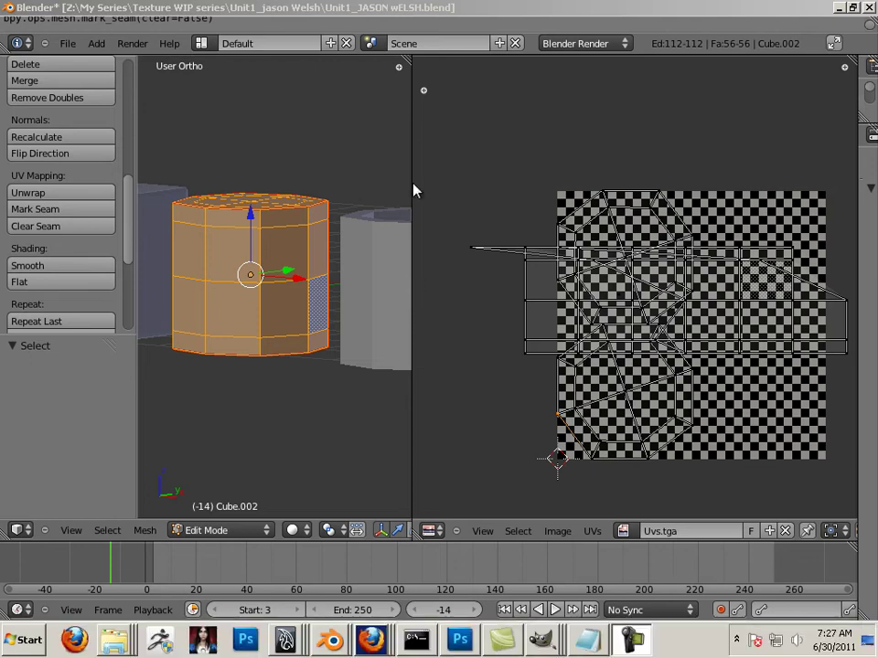
# Step: Widen the 3D view beside the UV editor, orbit to face the cylinder, and deselect all
pyautogui.click(412, 180)
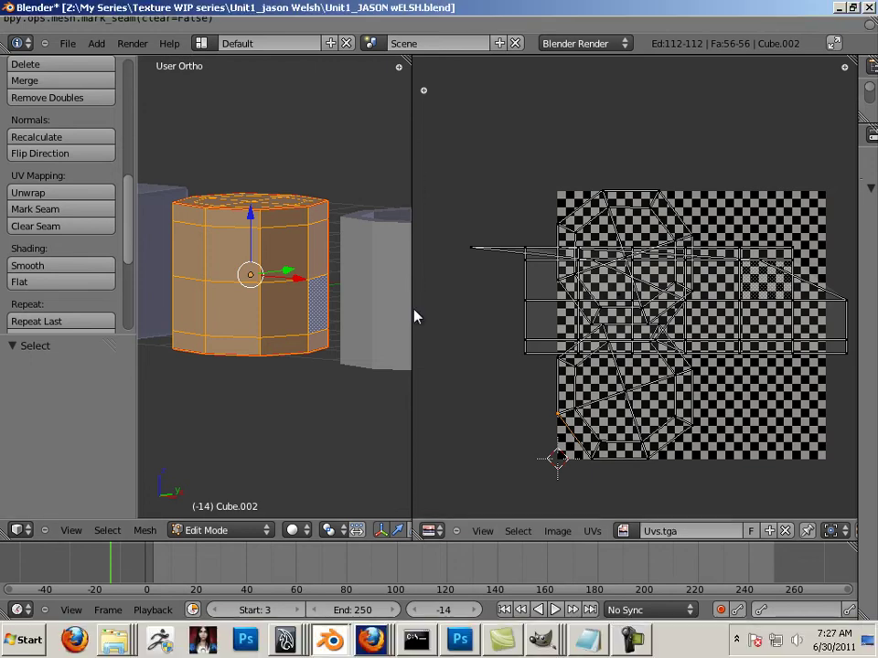
pyautogui.moveTo(412, 309); pyautogui.dragTo(545, 327)
pyautogui.moveTo(236, 347); pyautogui.dragTo(351, 435, button='middle')
pyautogui.press('a')
pyautogui.scroll(5, 379, 413)
pyautogui.scroll(-4, 447, 427)
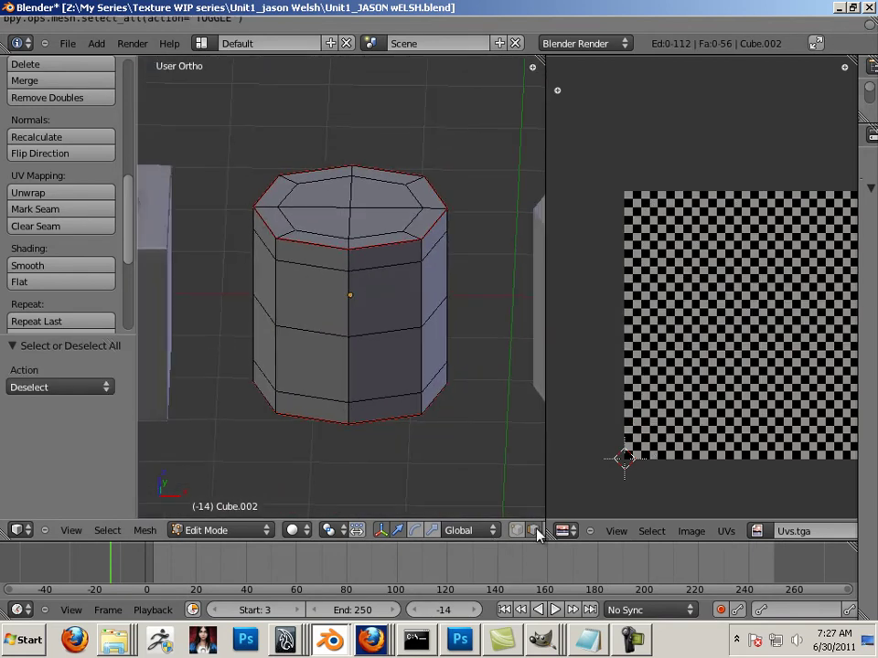
# Step: Select the whole cylinder and clear all its existing seams
pyautogui.moveTo(225, 143); pyautogui.dragTo(505, 509)
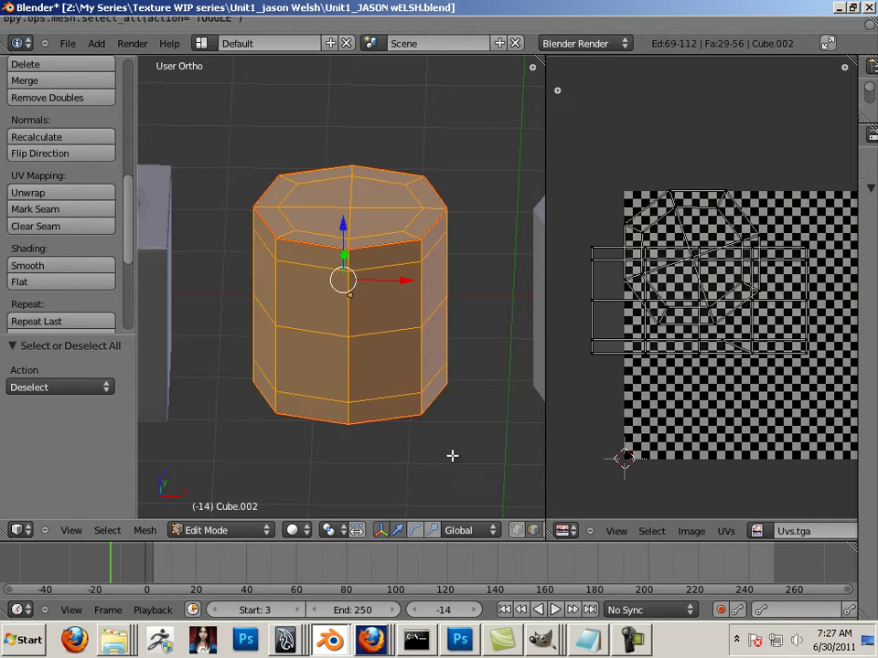
pyautogui.click(60, 226)
pyautogui.rightClick(380, 419)
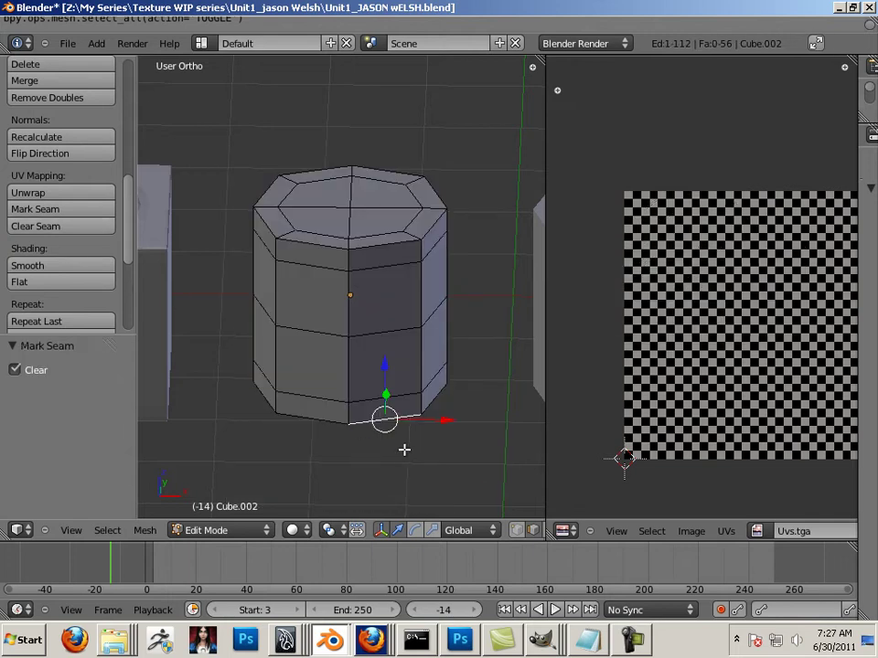
pyautogui.moveTo(415, 453); pyautogui.dragTo(442, 409, button='middle')
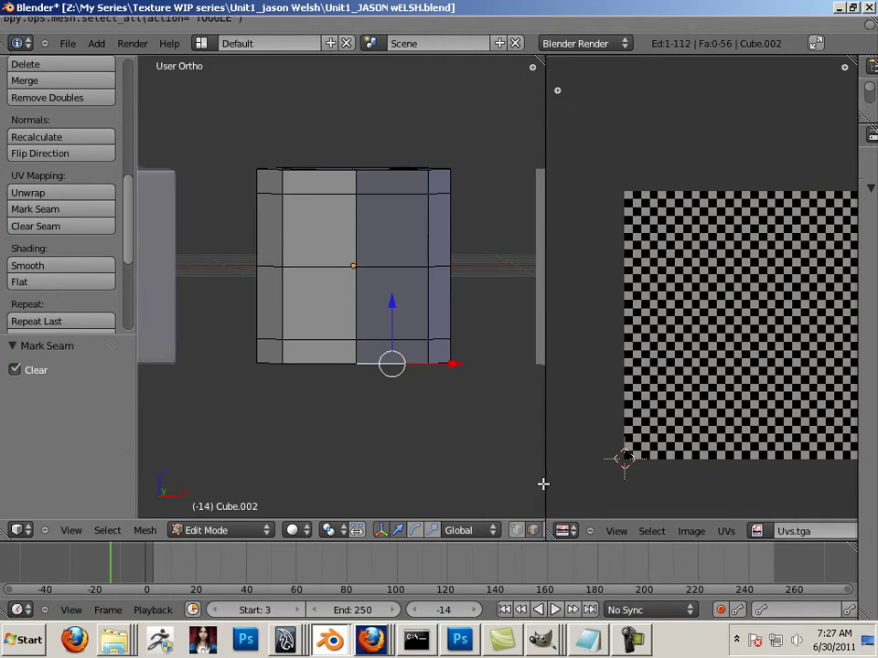
# Step: Widen the 3D view, snap to Front Ortho, and box-select the front faces in face mode
pyautogui.moveTo(546, 481); pyautogui.dragTo(748, 481)
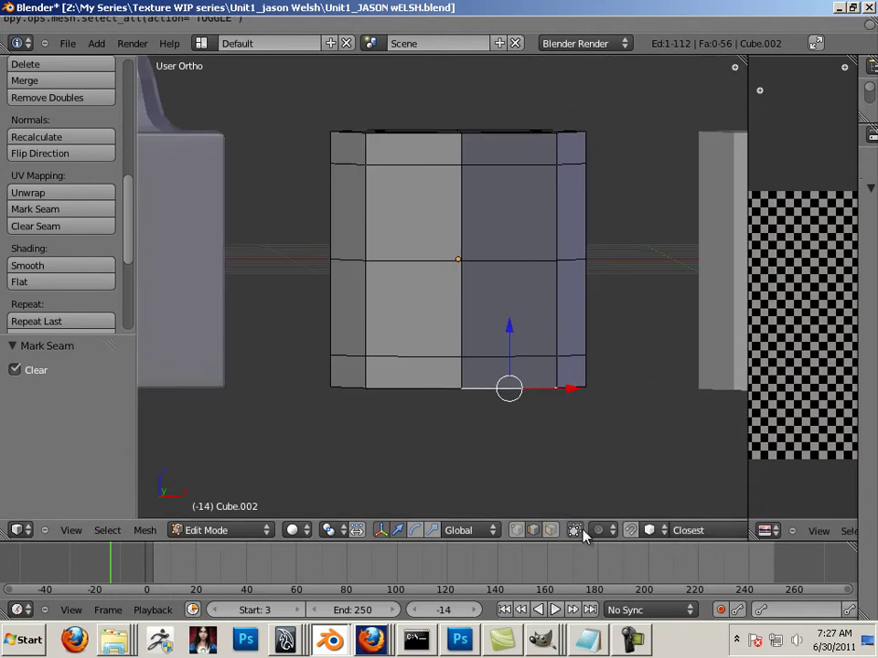
pyautogui.keyDown('shift'); pyautogui.moveTo(629, 400); pyautogui.dragTo(623, 438, button='middle'); pyautogui.keyUp('shift')
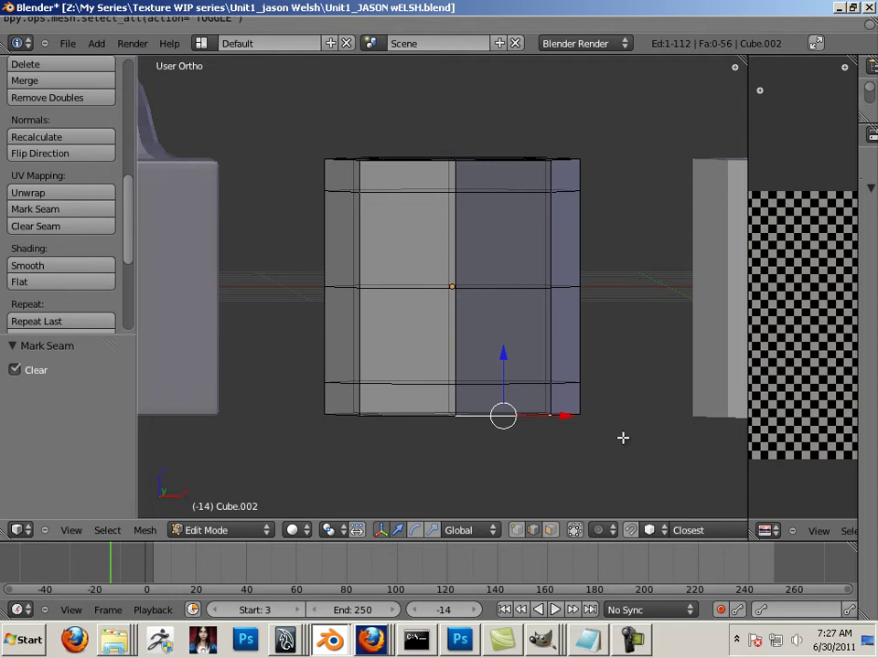
pyautogui.press('KP_1')
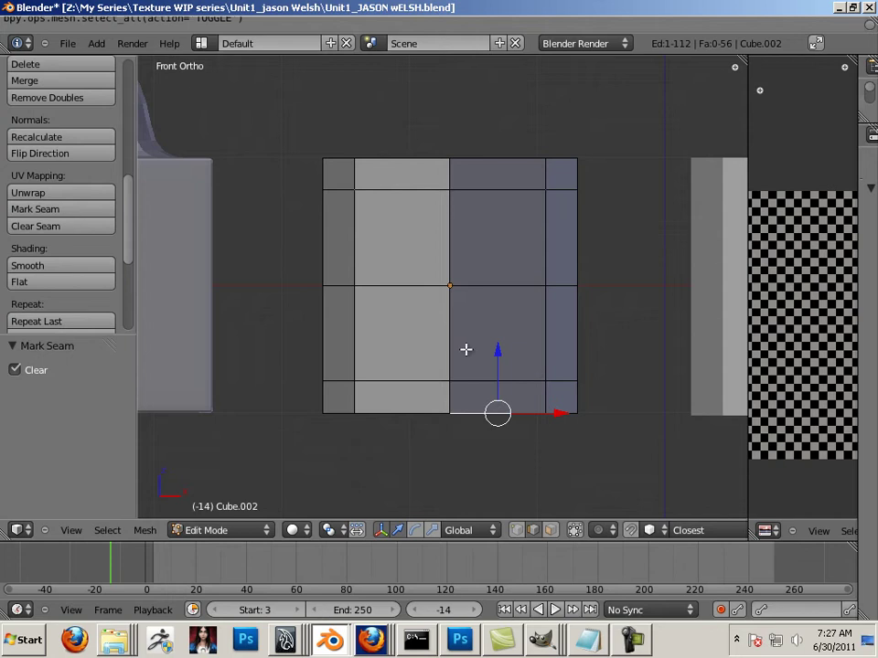
pyautogui.click(549, 531)
pyautogui.moveTo(290, 164); pyautogui.dragTo(585, 404)
pyautogui.moveTo(585, 404); pyautogui.dragTo(629, 304, button='middle')
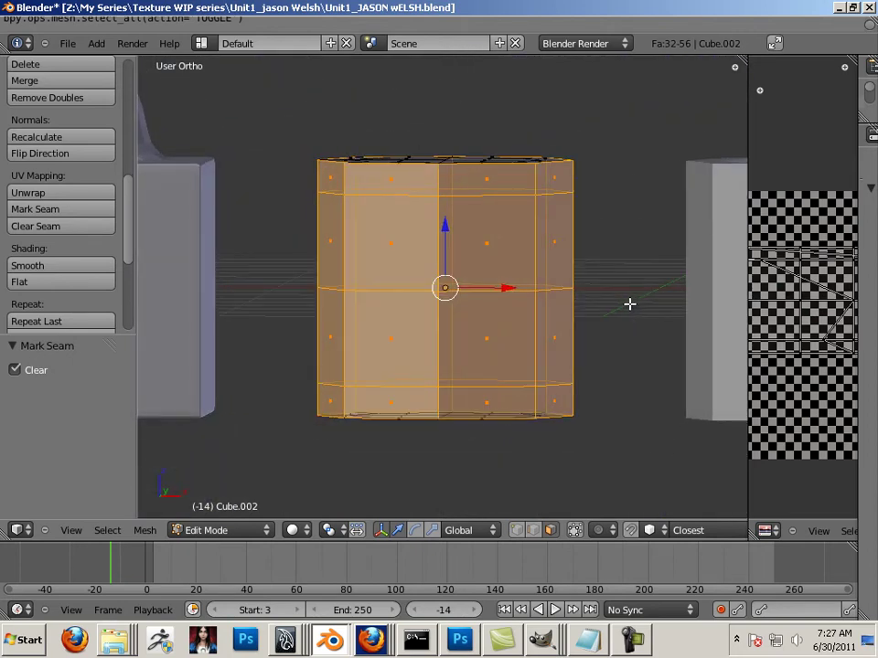
# Step: Apply Cylinder Projection to the selected faces from the front view
pyautogui.press('KP_1')
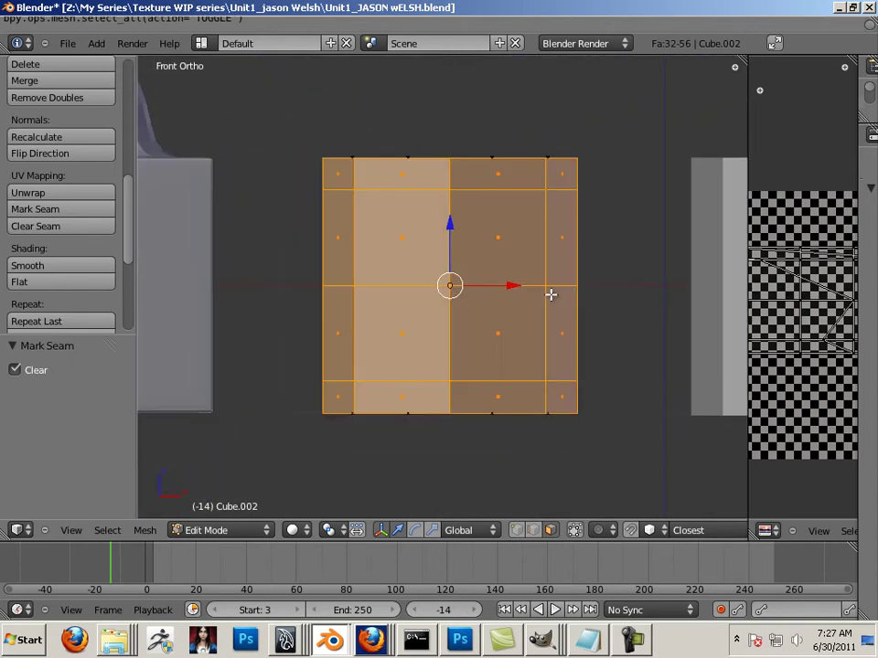
pyautogui.press('u')
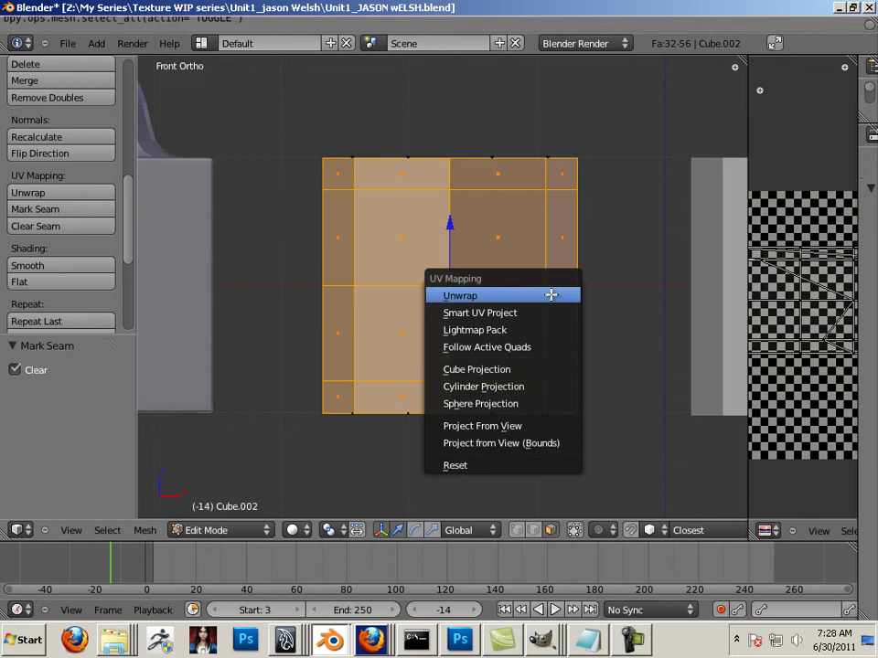
pyautogui.click(528, 387)
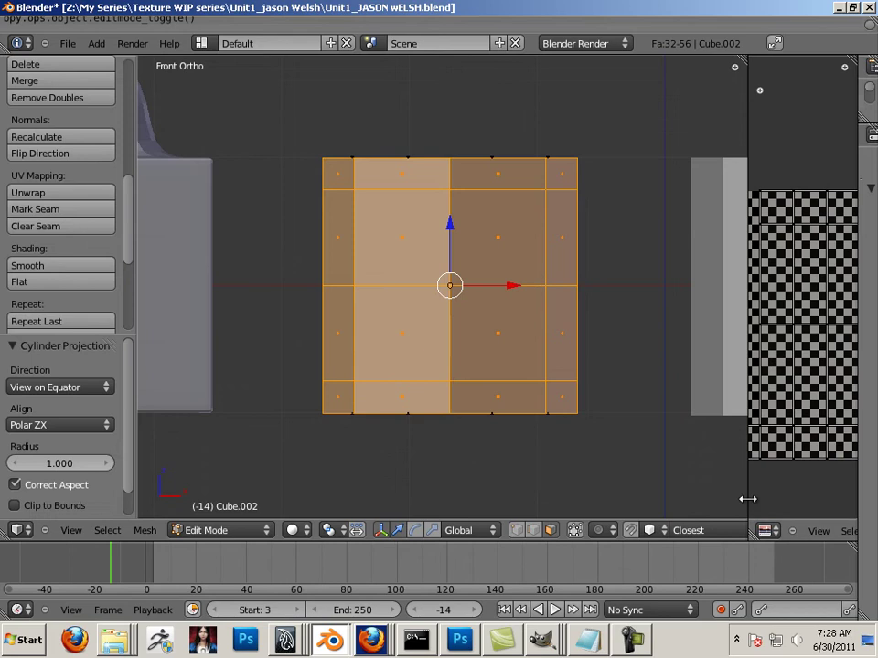
# Step: Set the viewport shading to Textured
pyautogui.click(335, 530)
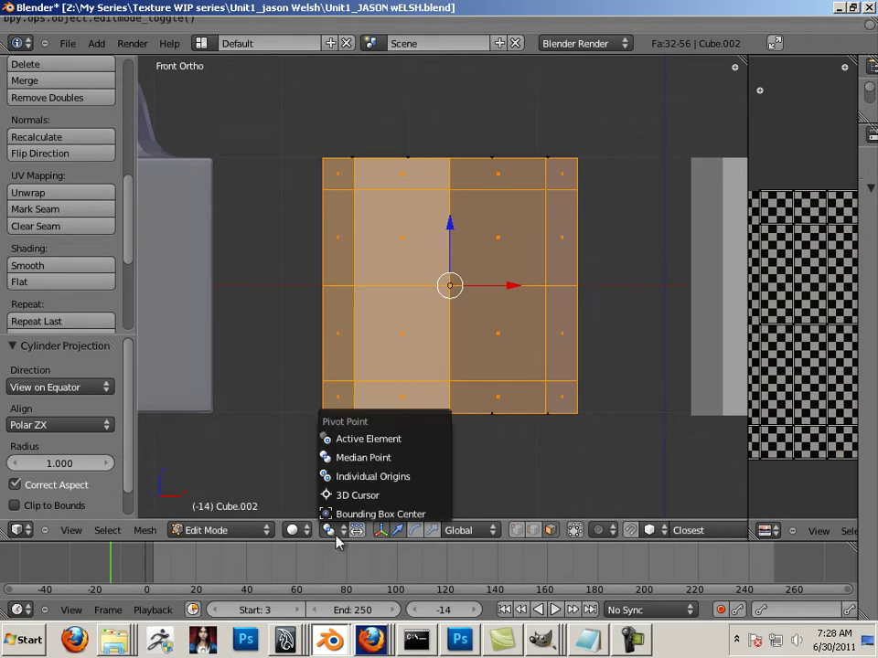
pyautogui.click(291, 530)
pyautogui.click(310, 457)
pyautogui.click(348, 410)
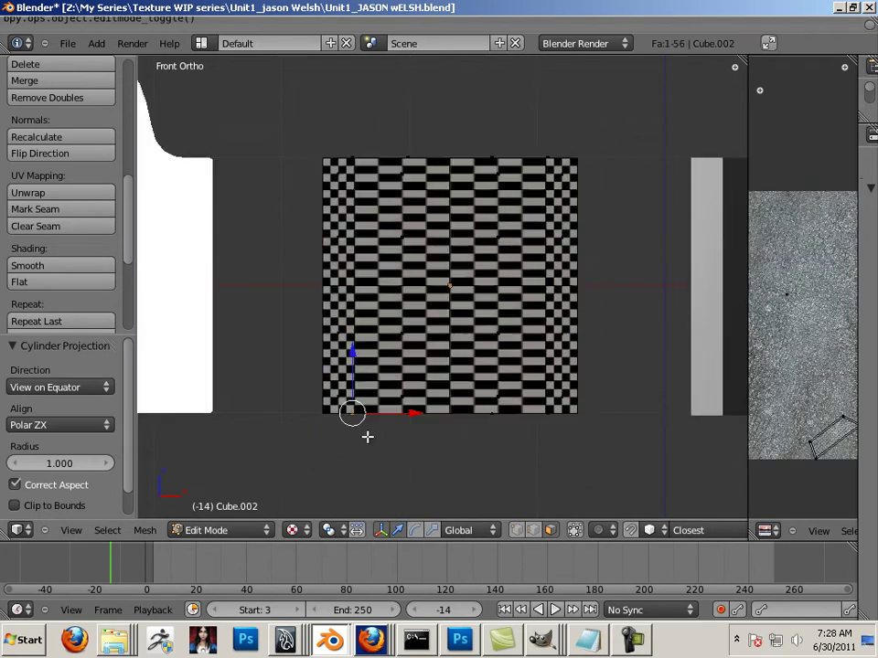
pyautogui.scroll(1, 387, 416)
pyautogui.scroll(1, 444, 324)
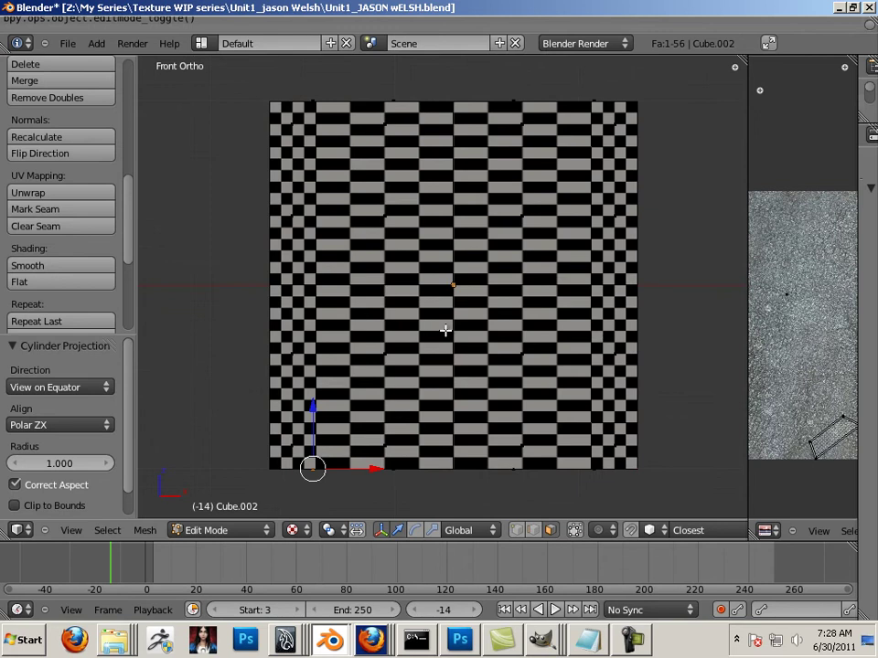
# Step: Re-enter edit mode with all faces selected and widen the UV editor to show the layout
pyautogui.press('Tab')
pyautogui.rightClick(582, 338)
pyautogui.press('Tab')
pyautogui.press('a')
pyautogui.press('Tab')
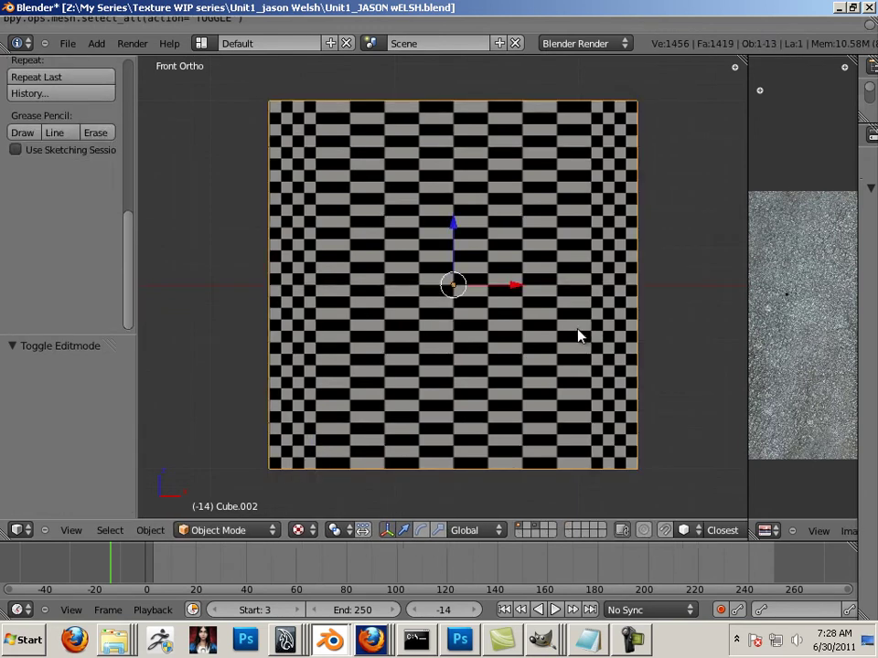
pyautogui.press('Tab')
pyautogui.press('a')
pyautogui.press('a')
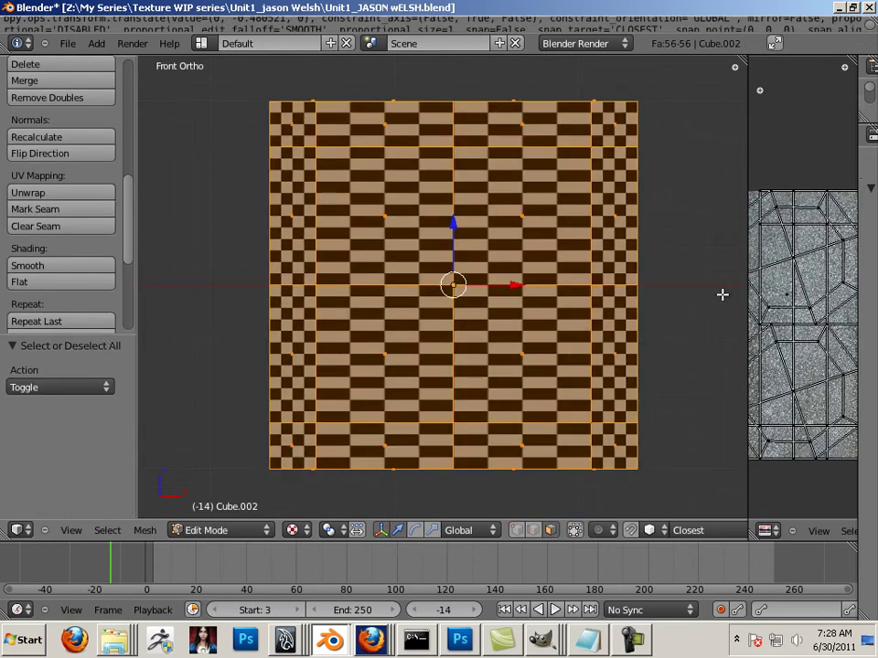
pyautogui.moveTo(748, 290); pyautogui.dragTo(282, 318)
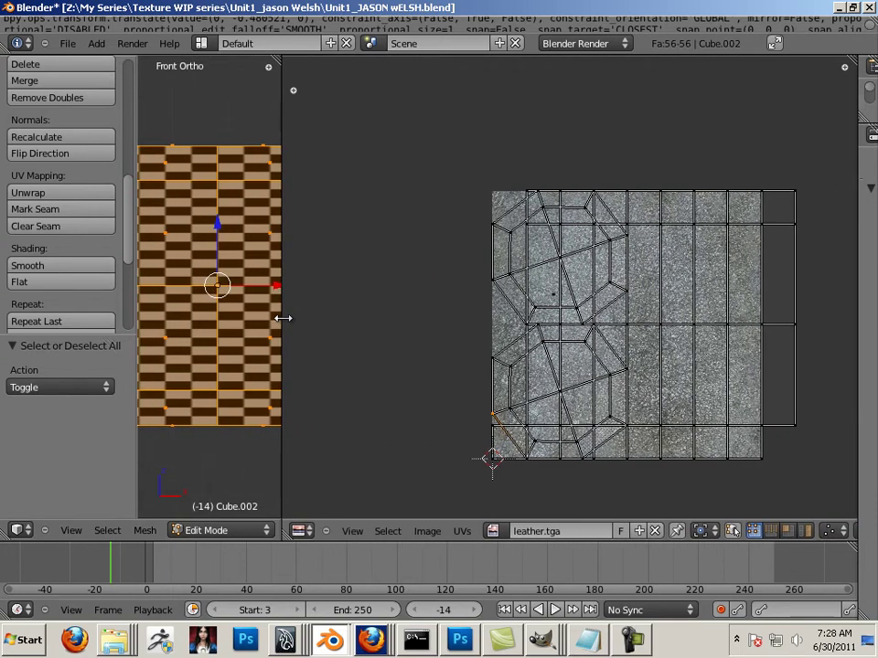
# Step: In island select mode, pick the side UV island, cancelling trial move, rotate and scale
pyautogui.click(806, 532)
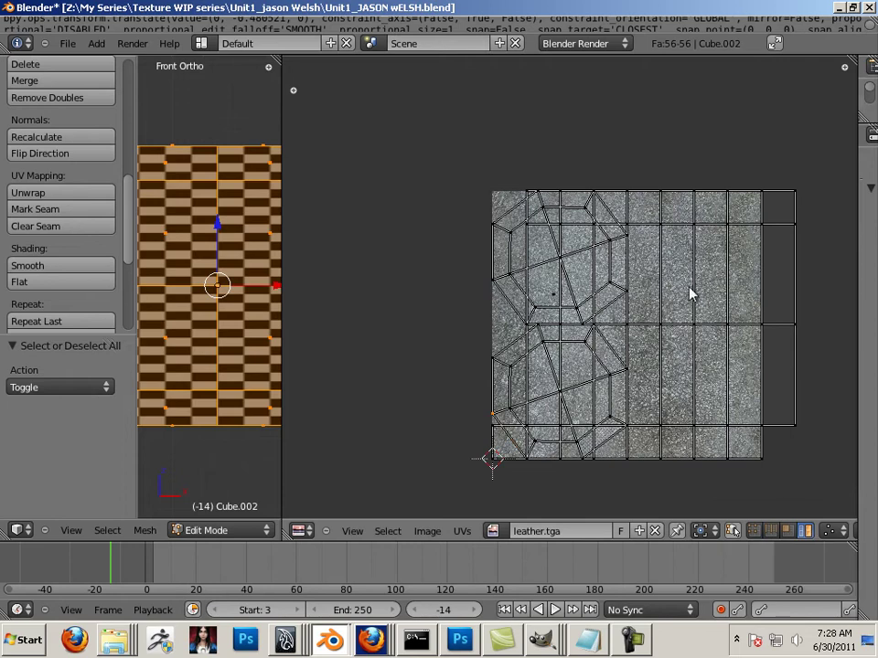
pyautogui.rightClick(679, 199)
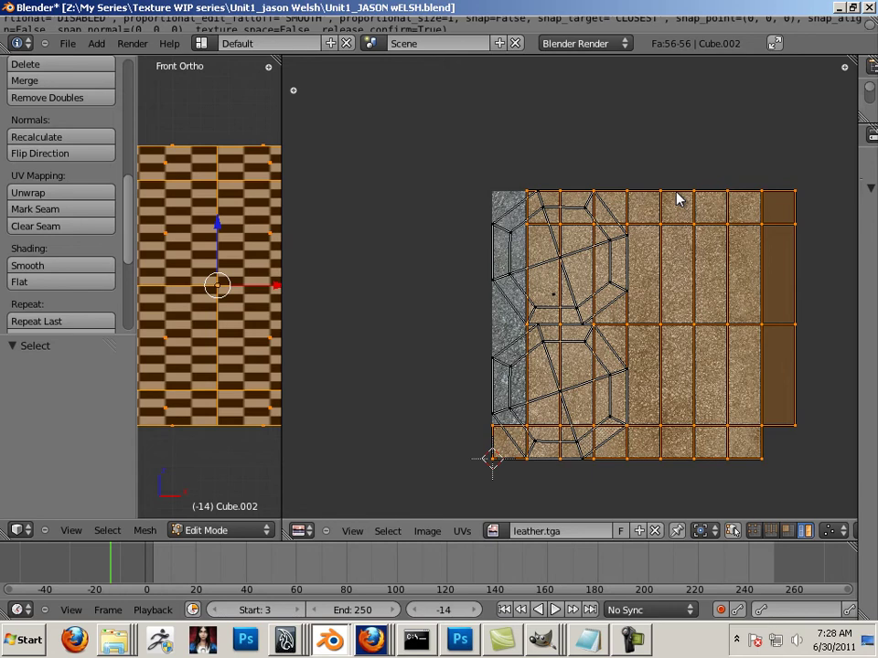
pyautogui.press('g')
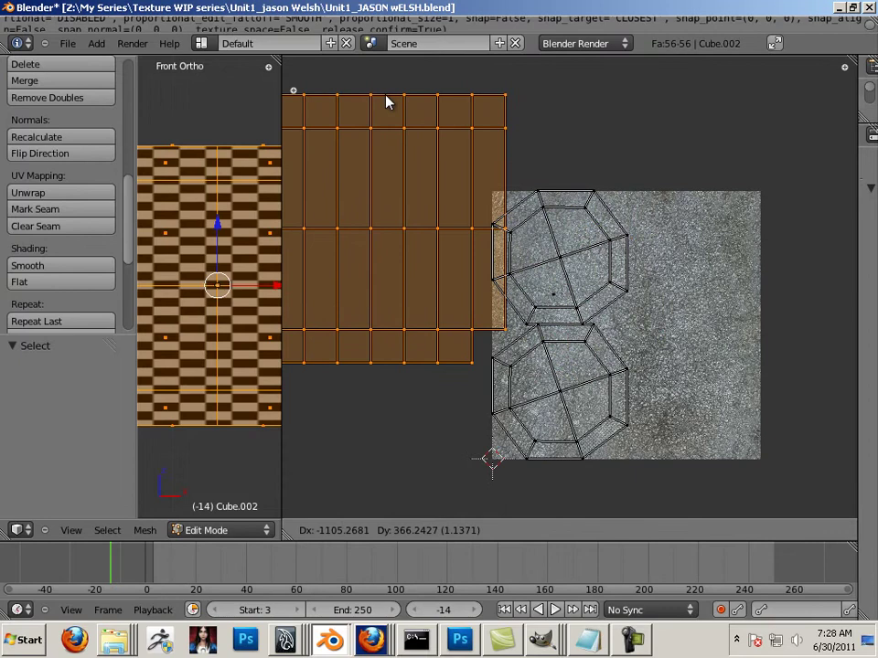
pyautogui.press('Escape')
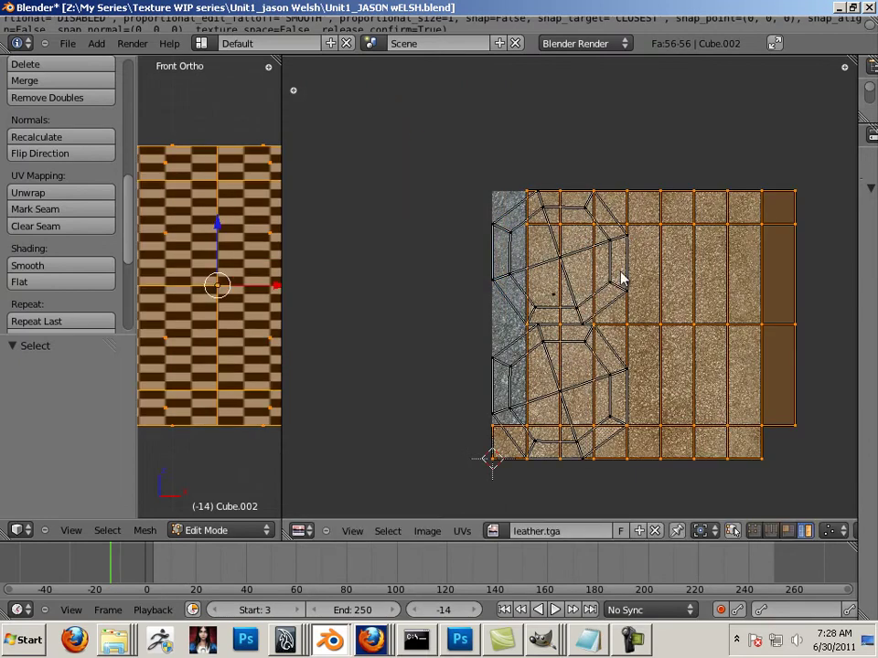
pyautogui.press('r')
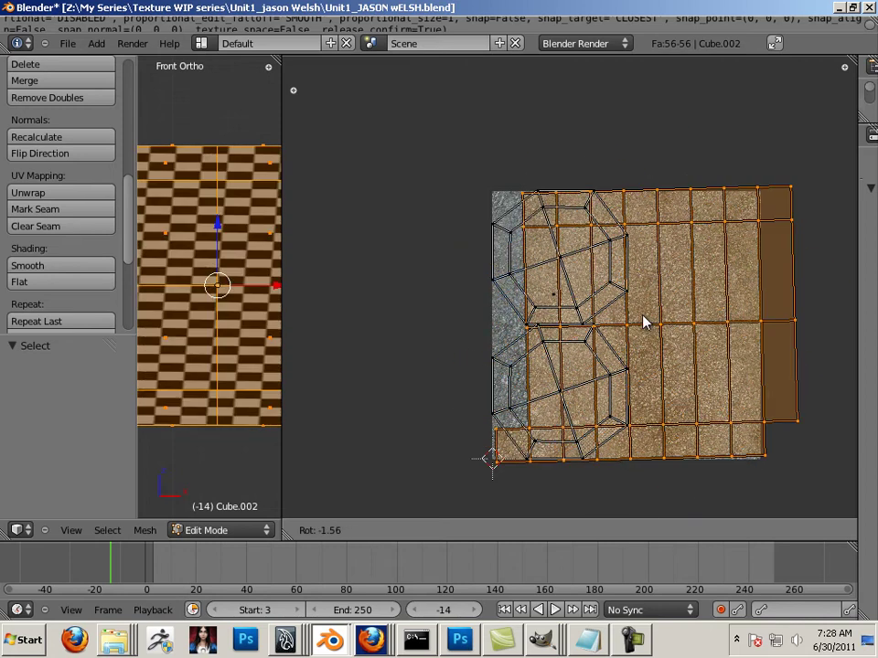
pyautogui.press('Escape')
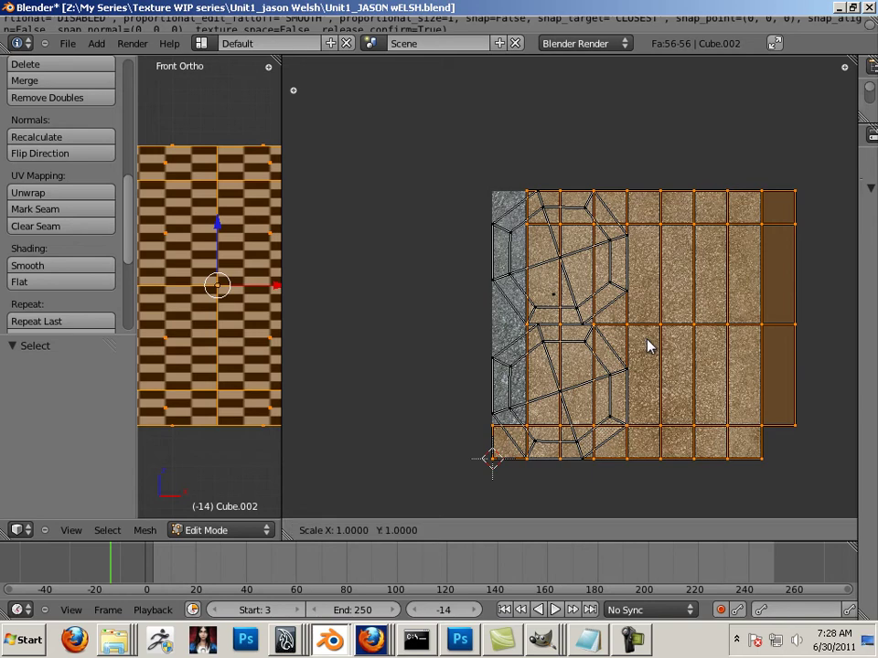
pyautogui.press('s')
pyautogui.press('Escape')
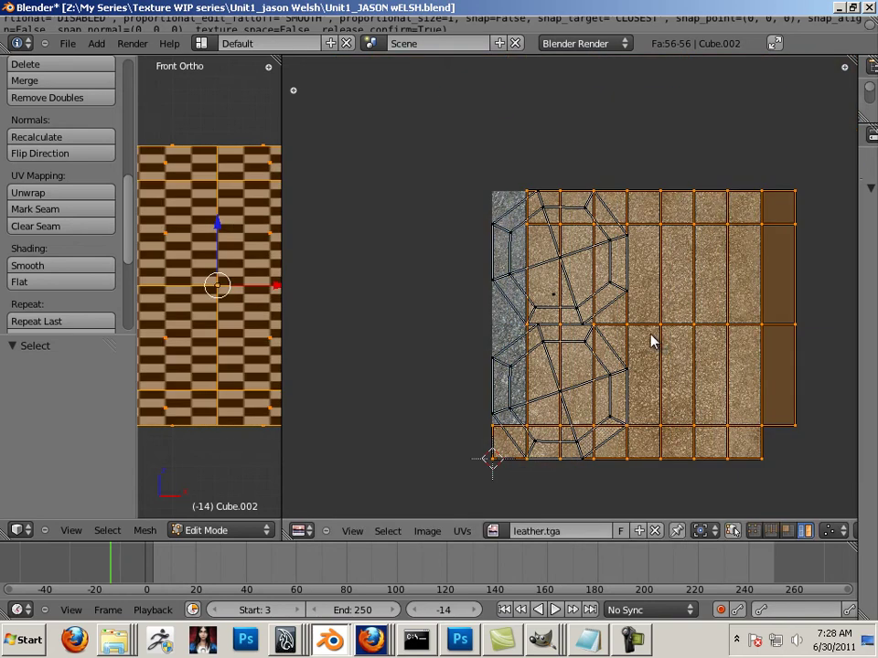
# Step: Move the side UV island off the image's left edge
pyautogui.press('g')
pyautogui.click(334, 307)
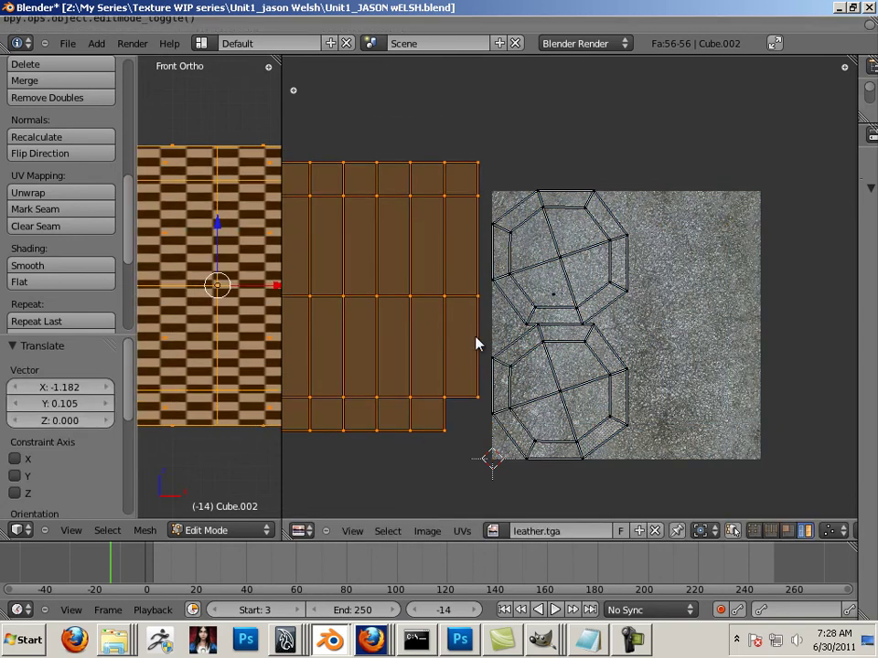
pyautogui.scroll(-3, 476, 337)
pyautogui.scroll(1, 445, 309)
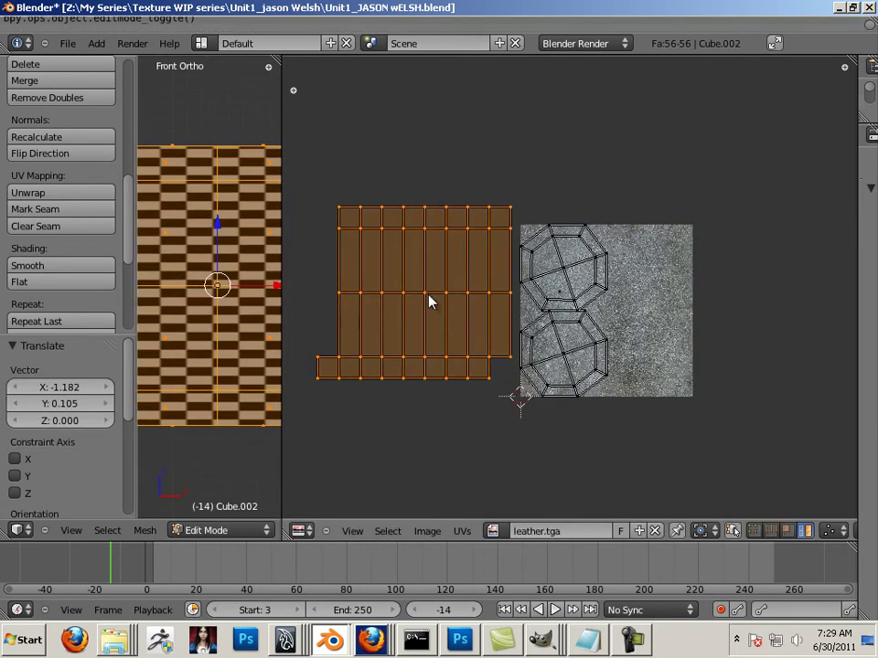
# Step: Stretch the side UV strip 3.127× along X, then widen the 3D view
pyautogui.press('s')
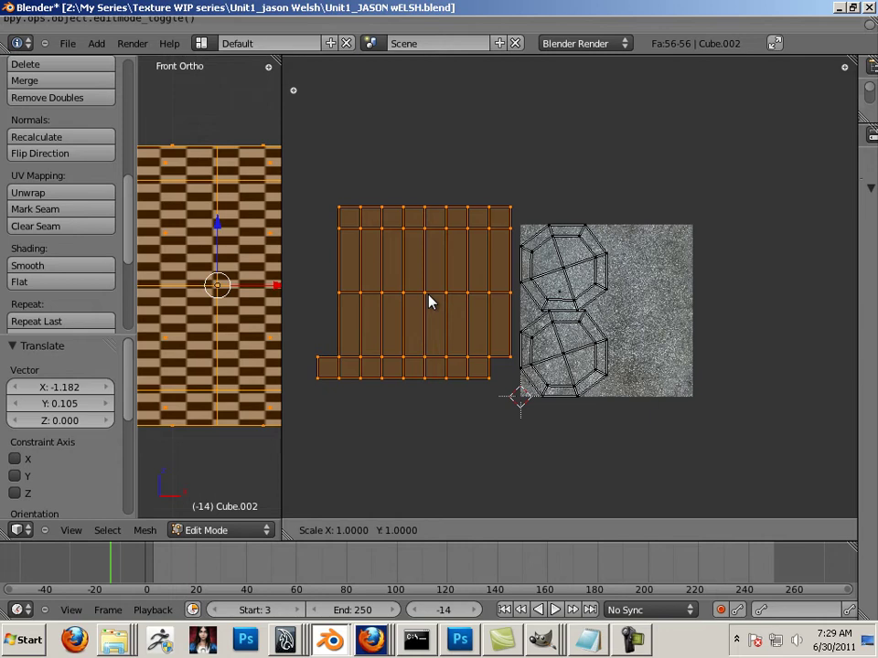
pyautogui.press('x')
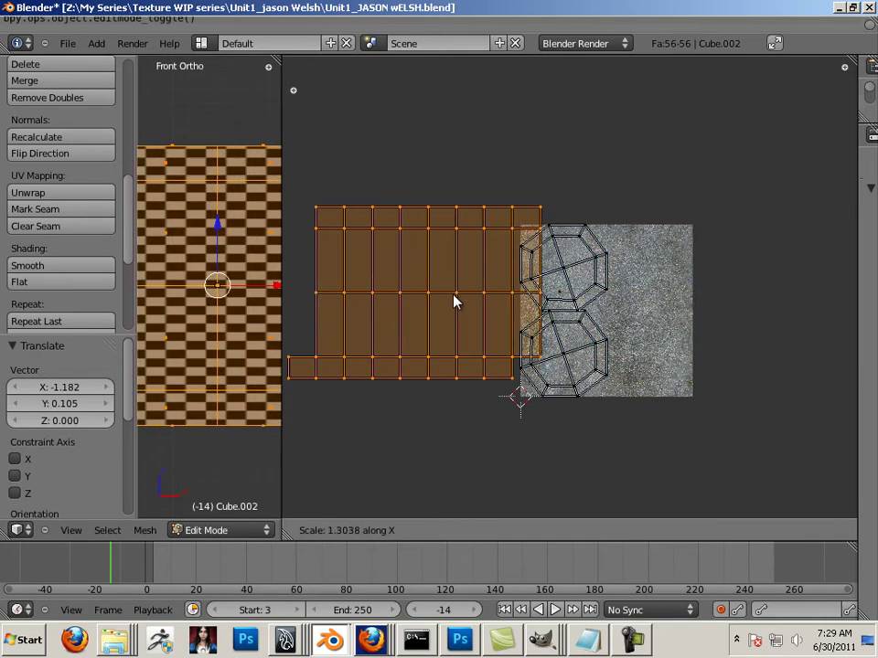
pyautogui.press('Escape')
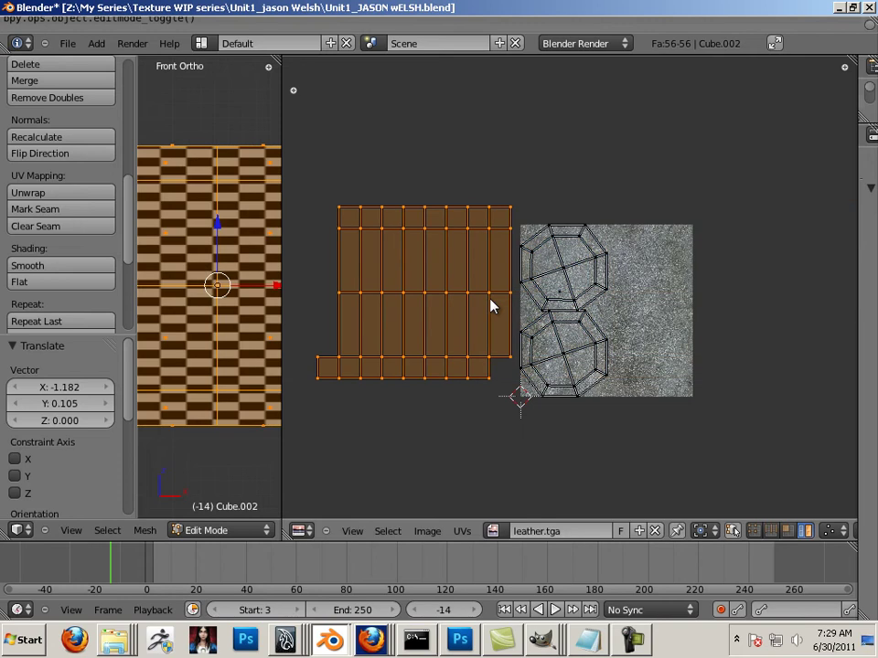
pyautogui.press('s')
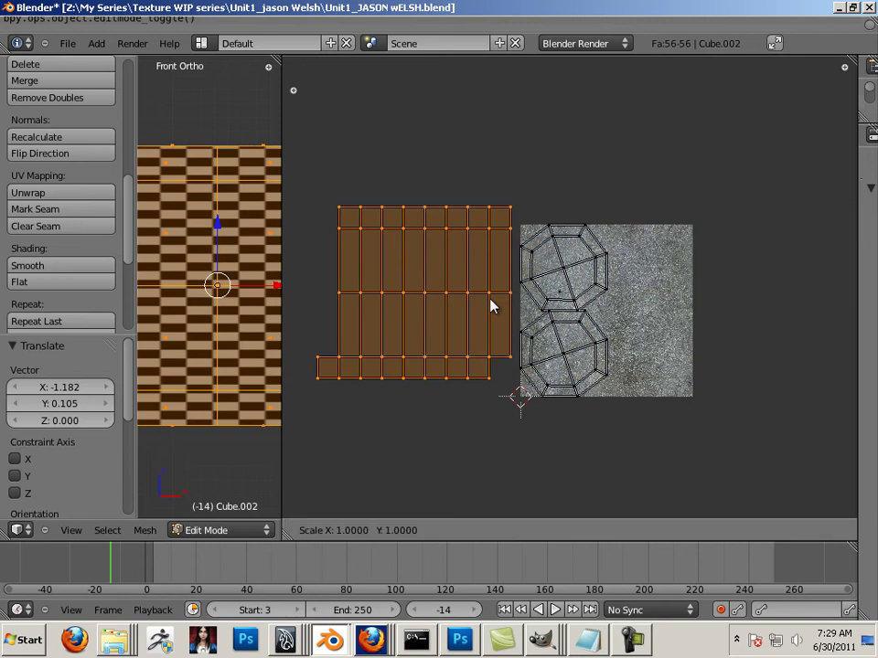
pyautogui.press('y')
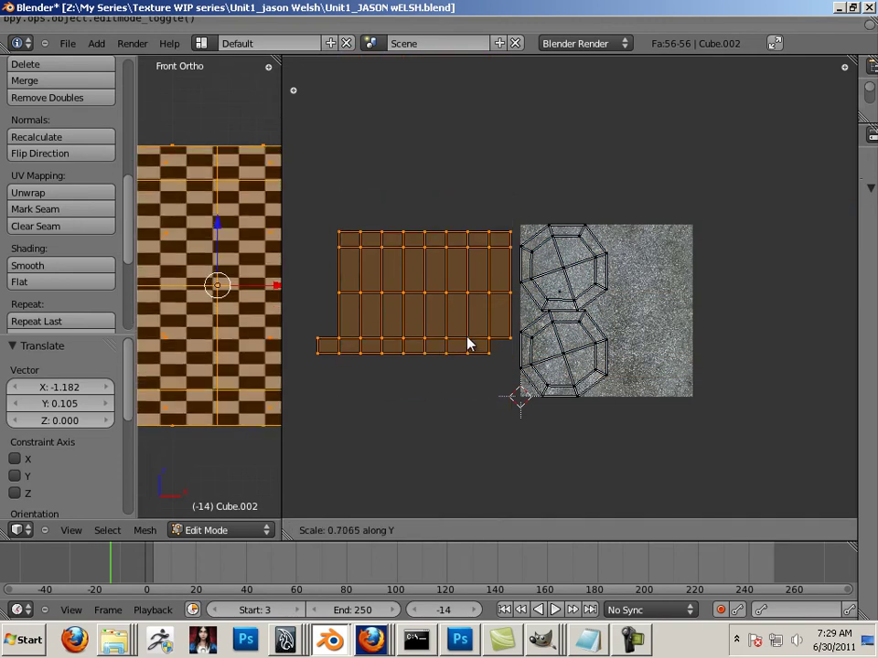
pyautogui.click(501, 330)
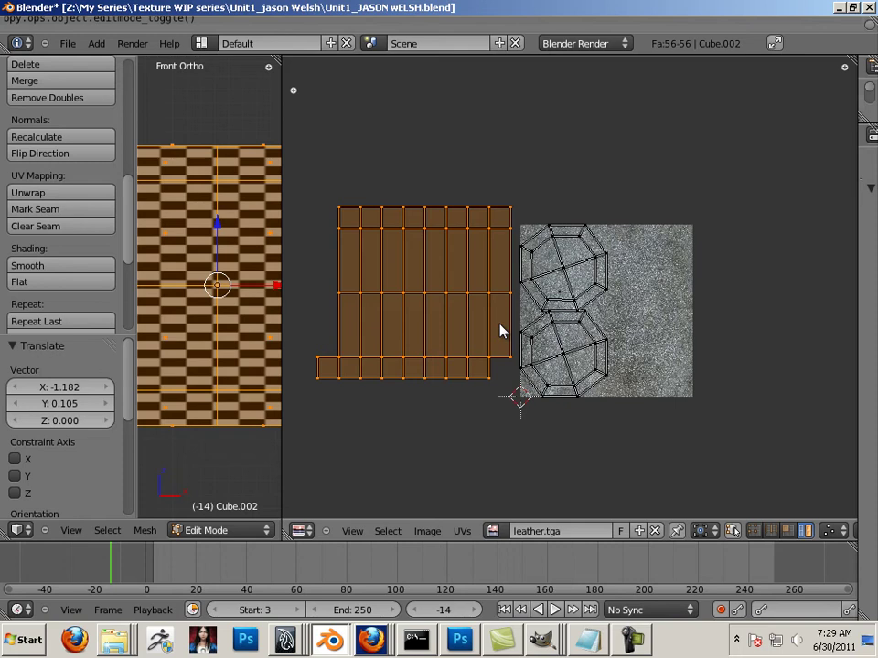
pyautogui.press('s')
pyautogui.press('x')
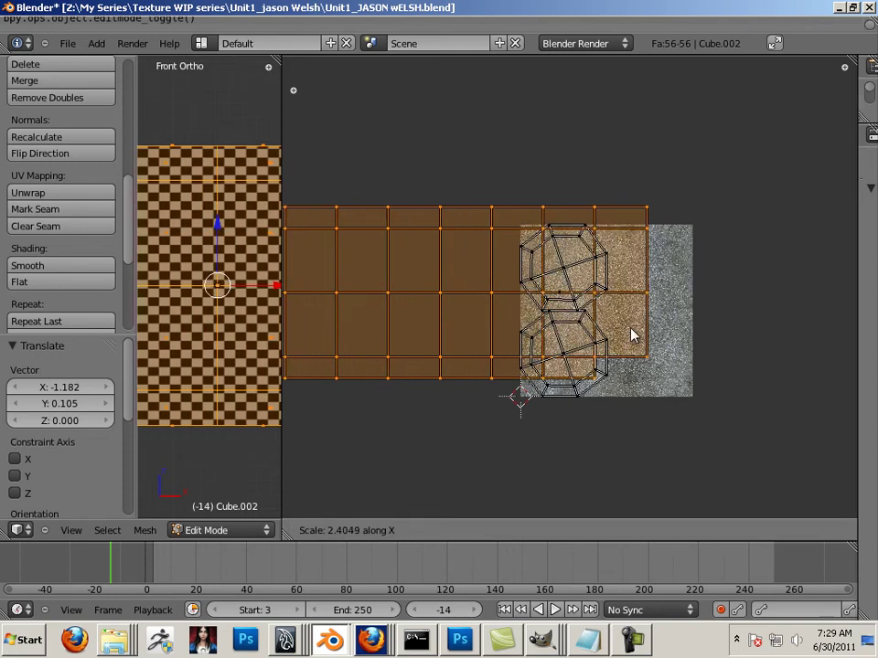
pyautogui.click(693, 339)
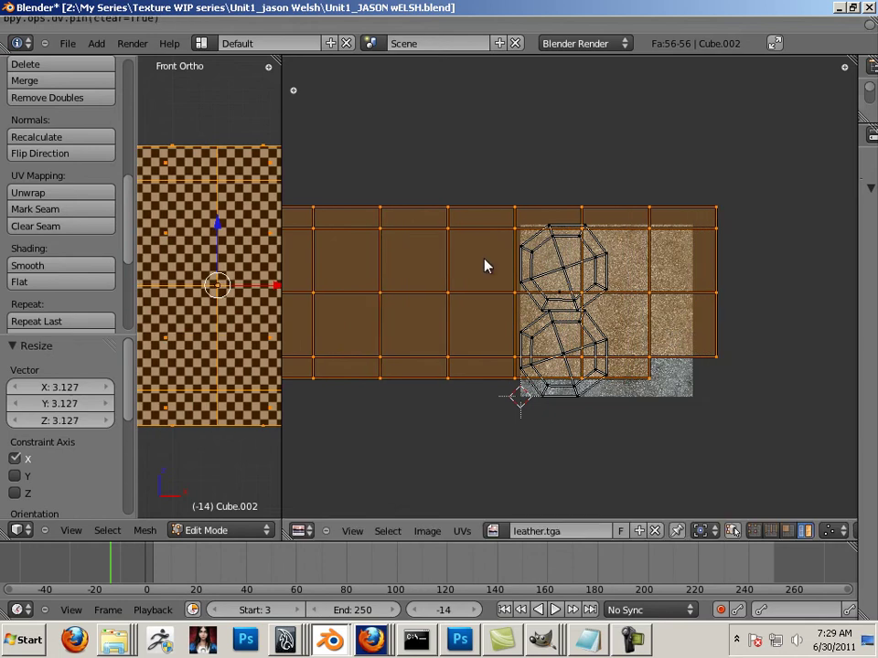
pyautogui.moveTo(282, 174); pyautogui.dragTo(593, 217)
# Step: Look down on the cylinder's top and select a top-front rim edge in edge select mode
pyautogui.press('a')
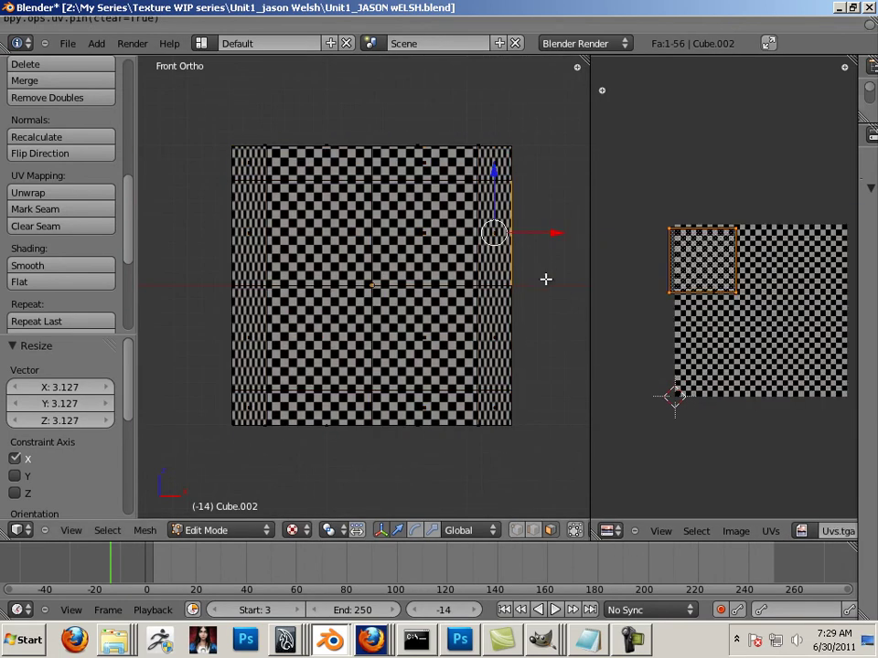
pyautogui.moveTo(534, 245); pyautogui.dragTo(549, 312, button='middle')
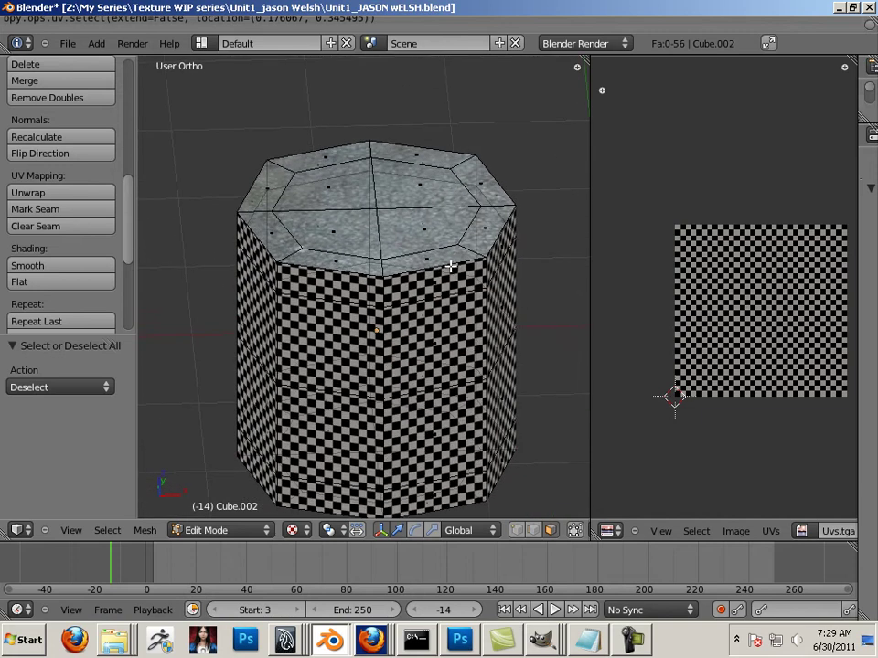
pyautogui.rightClick(338, 266)
pyautogui.click(533, 531)
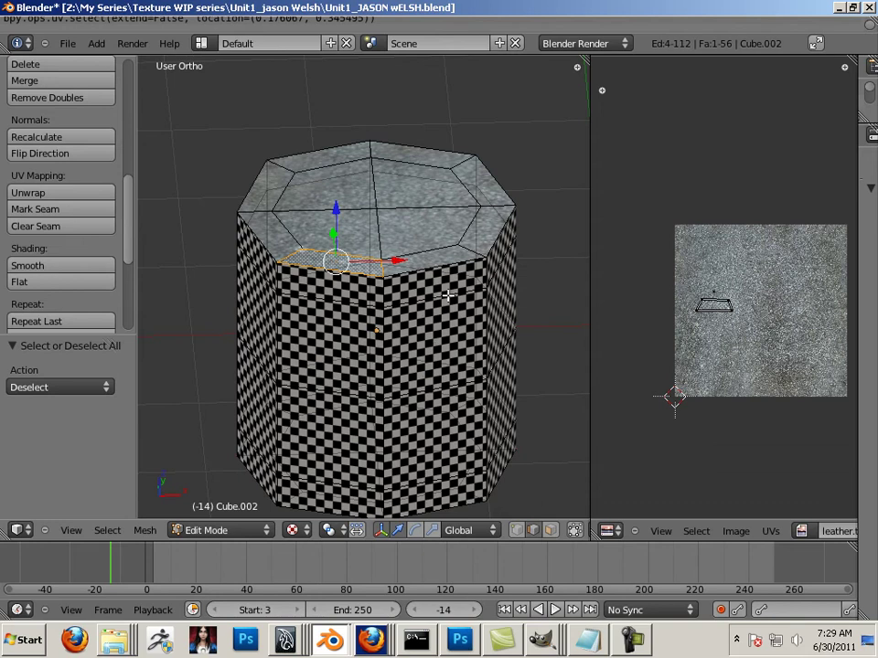
pyautogui.rightClick(454, 265)
pyautogui.moveTo(454, 264); pyautogui.dragTo(236, 328, button='middle')
# Step: Set the viewport shading to Solid
pyautogui.click(336, 534)
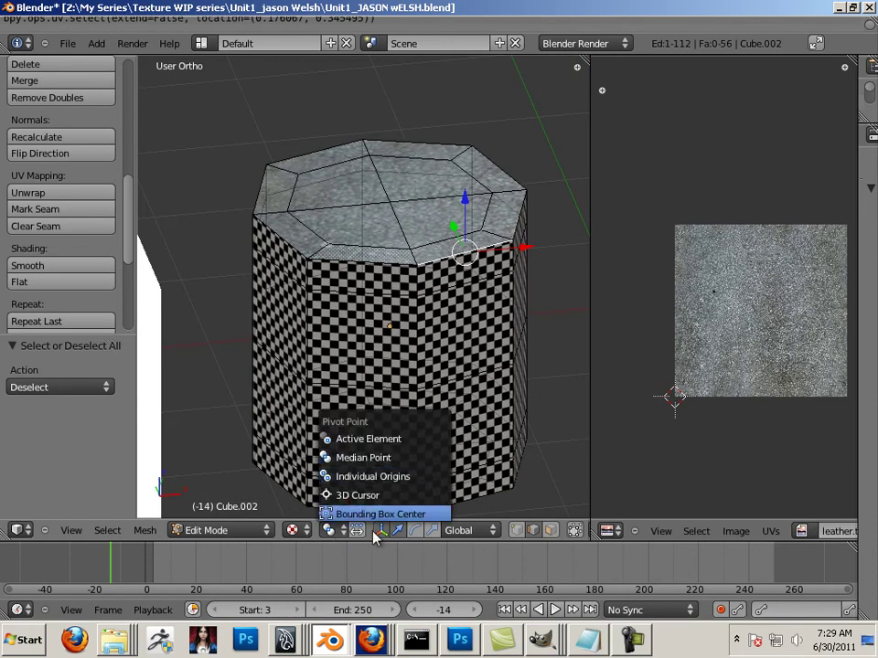
pyautogui.click(292, 530)
pyautogui.click(307, 485)
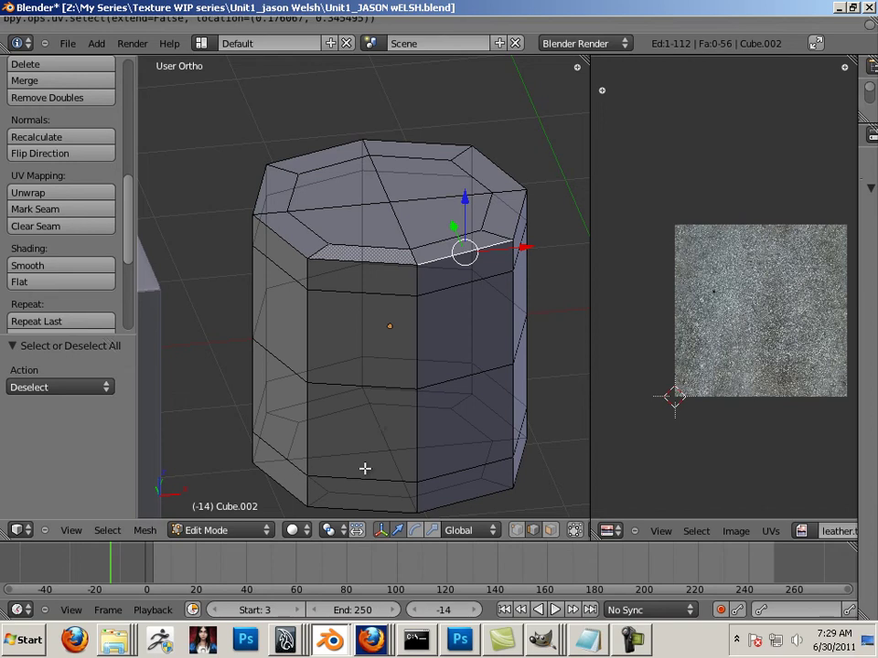
# Step: Limit selection to visible and select all the edges around the top rim
pyautogui.click(574, 531)
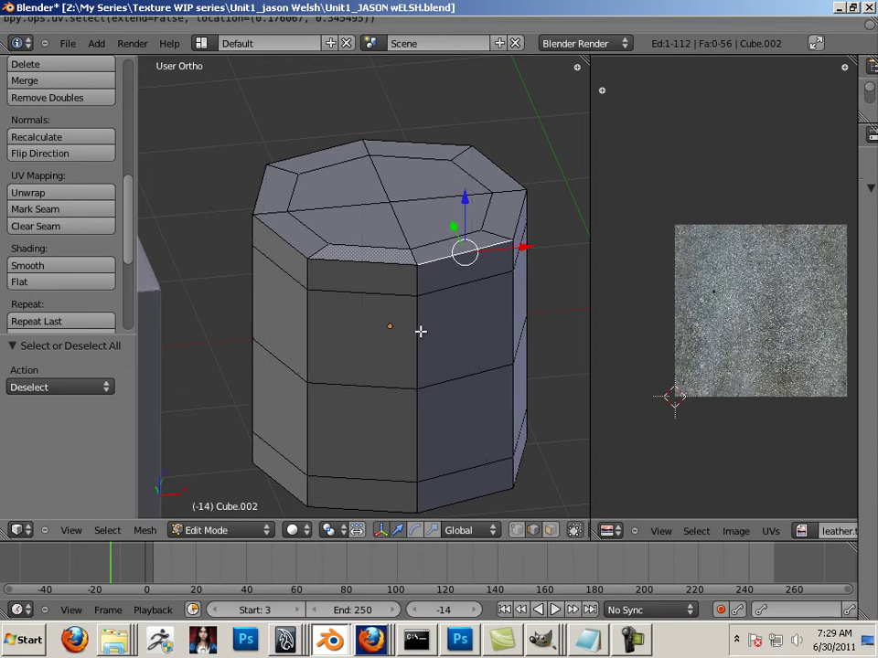
pyautogui.keyDown('shift'); pyautogui.rightClick(374, 270); pyautogui.keyUp('shift')
pyautogui.keyDown('shift'); pyautogui.rightClick(284, 239); pyautogui.keyUp('shift')
pyautogui.keyDown('shift'); pyautogui.rightClick(257, 196); pyautogui.keyUp('shift')
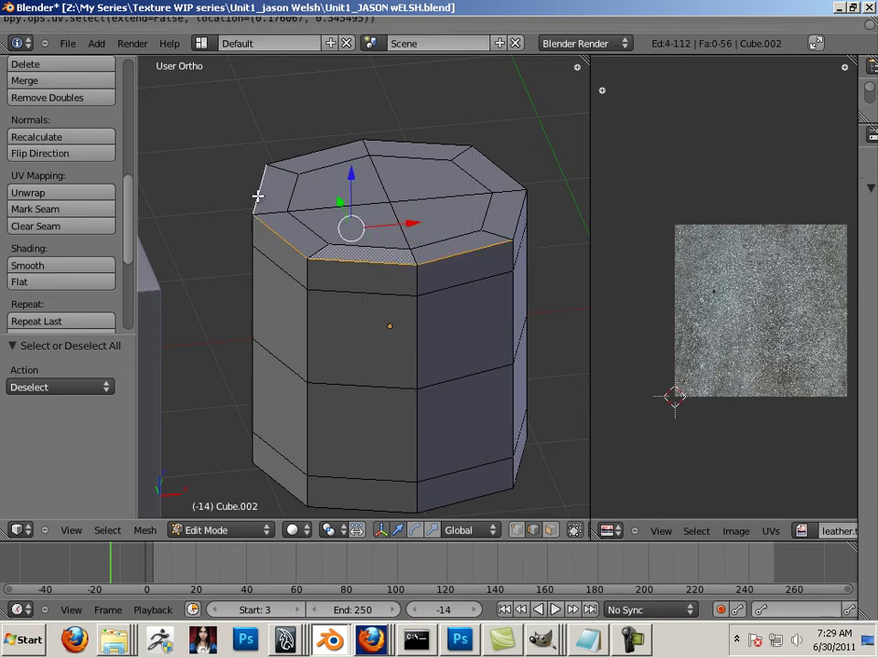
pyautogui.keyDown('shift'); pyautogui.rightClick(304, 153); pyautogui.keyUp('shift')
pyautogui.keyDown('shift'); pyautogui.rightClick(399, 137); pyautogui.keyUp('shift')
pyautogui.keyDown('shift'); pyautogui.rightClick(480, 151); pyautogui.keyUp('shift')
pyautogui.keyDown('shift'); pyautogui.rightClick(513, 192); pyautogui.keyUp('shift')
pyautogui.moveTo(516, 255); pyautogui.dragTo(448, 239, button='middle')
# Step: Add the bottom rim edges and mark the selected rims as seams
pyautogui.keyDown('shift'); pyautogui.rightClick(410, 288); pyautogui.keyUp('shift')
pyautogui.keyDown('shift'); pyautogui.rightClick(463, 307); pyautogui.keyUp('shift')
pyautogui.keyDown('shift'); pyautogui.rightClick(239, 329); pyautogui.keyUp('shift')
pyautogui.keyDown('shift'); pyautogui.rightClick(228, 351); pyautogui.keyUp('shift')
pyautogui.moveTo(227, 351); pyautogui.dragTo(466, 301, button='middle')
pyautogui.click(34, 209)
pyautogui.press('g')
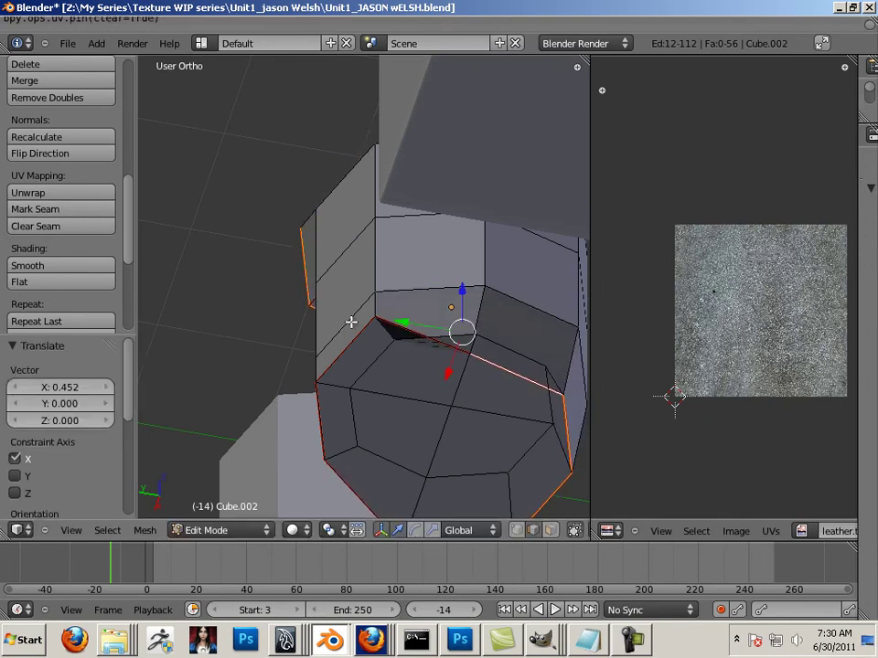
pyautogui.rightClick(348, 317)
# Step: Mark one vertical side edge column as a seam
pyautogui.moveTo(348, 317); pyautogui.dragTo(362, 207, button='middle')
pyautogui.rightClick(294, 174)
pyautogui.keyDown('shift'); pyautogui.rightClick(293, 240); pyautogui.keyUp('shift')
pyautogui.keyDown('shift'); pyautogui.rightClick(299, 403); pyautogui.keyUp('shift')
pyautogui.keyDown('shift'); pyautogui.rightClick(290, 413); pyautogui.keyUp('shift')
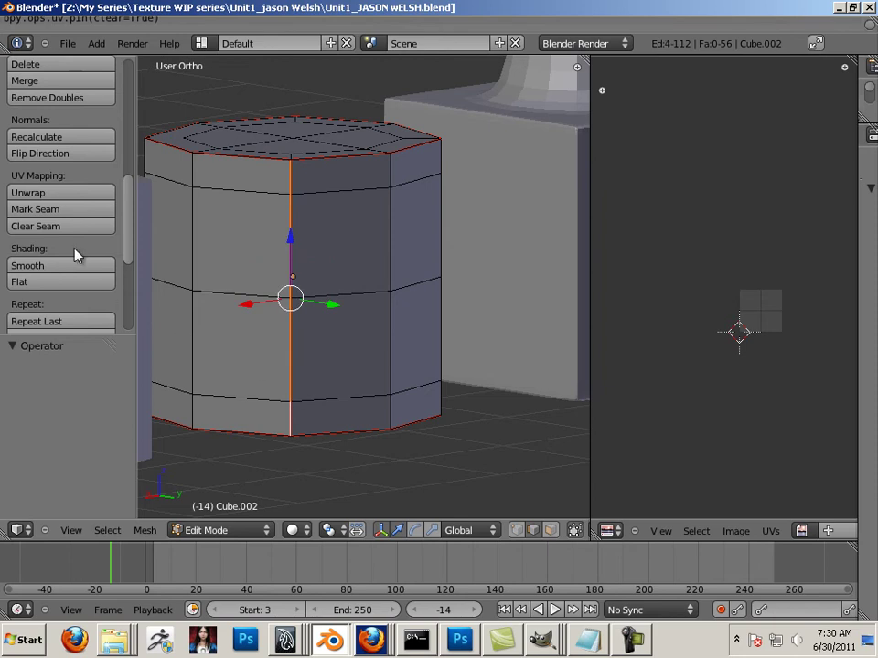
pyautogui.click(66, 213)
pyautogui.moveTo(325, 278); pyautogui.dragTo(443, 253, button='middle')
# Step: Select the whole cylinder in edit mode and Unwrap it along its seams
pyautogui.press('a')
pyautogui.press('Tab')
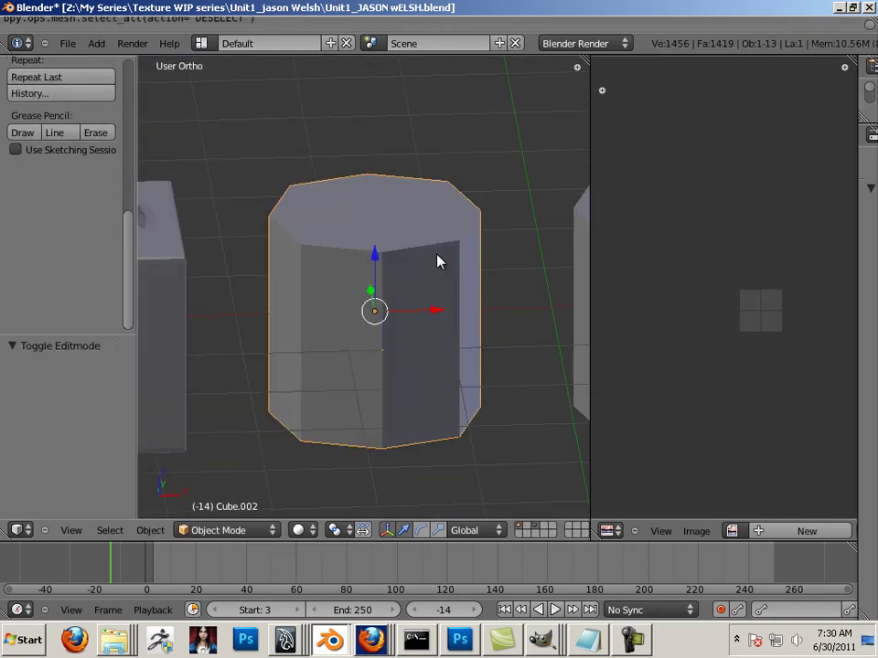
pyautogui.press('Tab')
pyautogui.press('Tab')
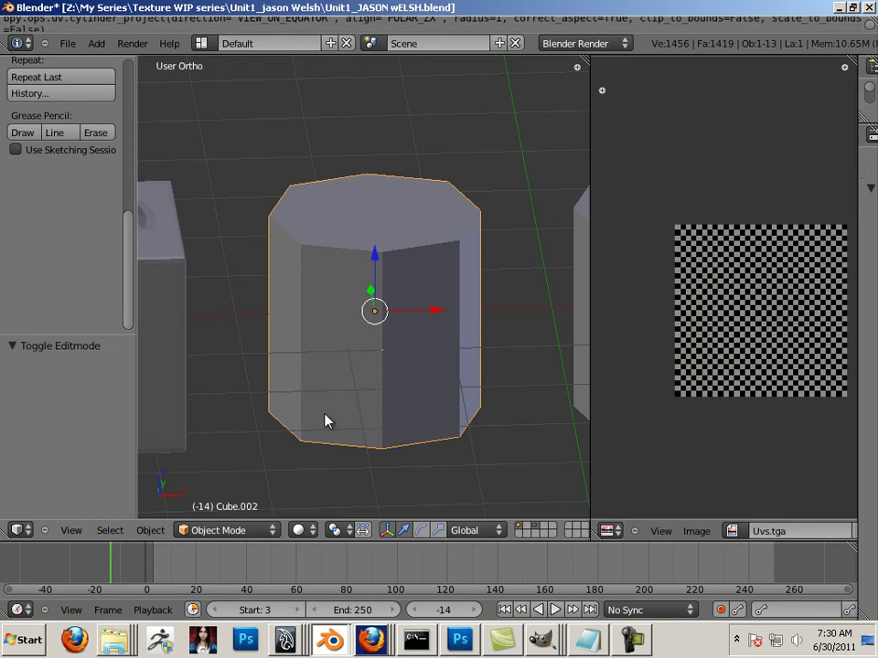
pyautogui.press('Tab')
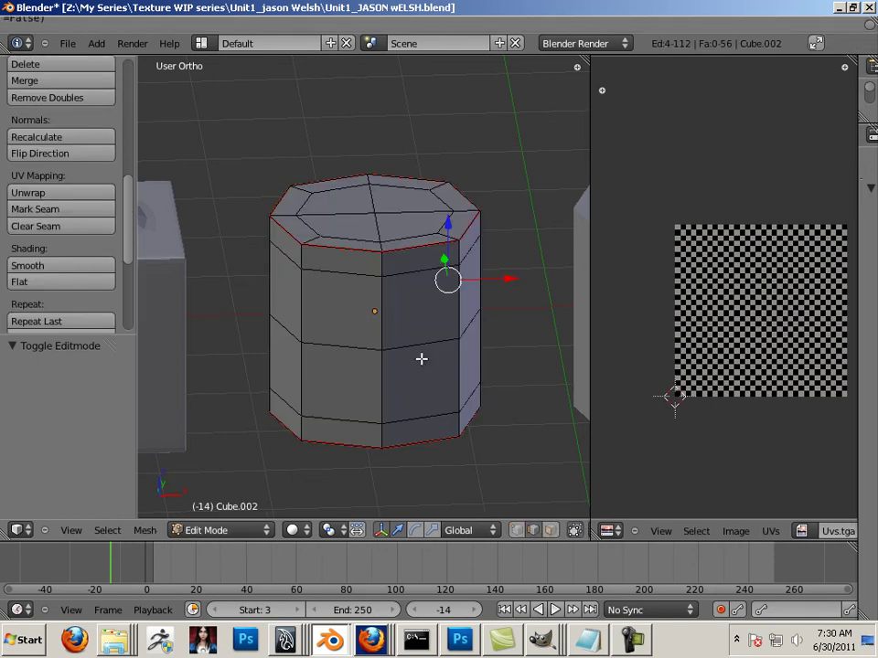
pyautogui.press('a')
pyautogui.press('a')
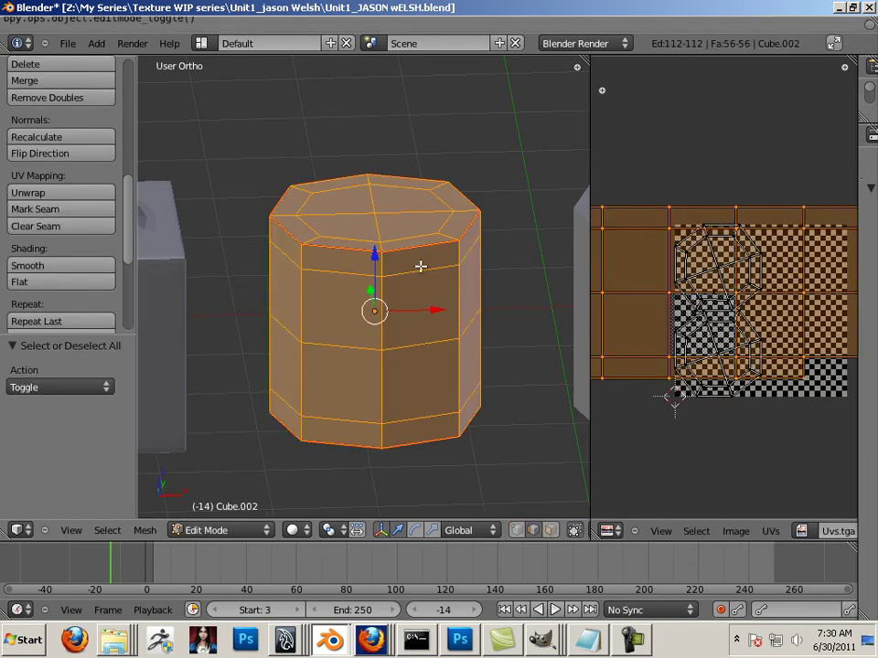
pyautogui.press('u')
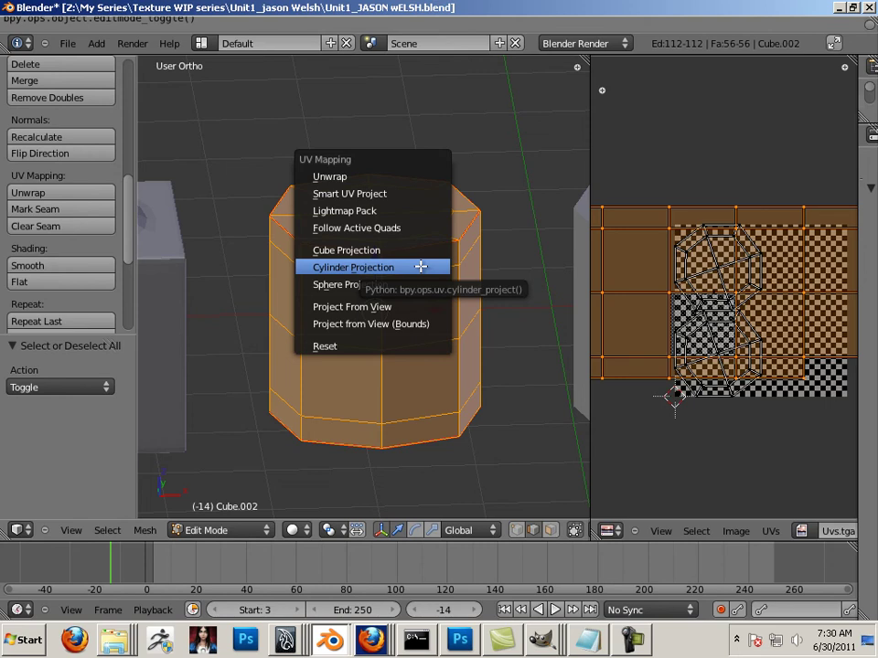
pyautogui.click(414, 177)
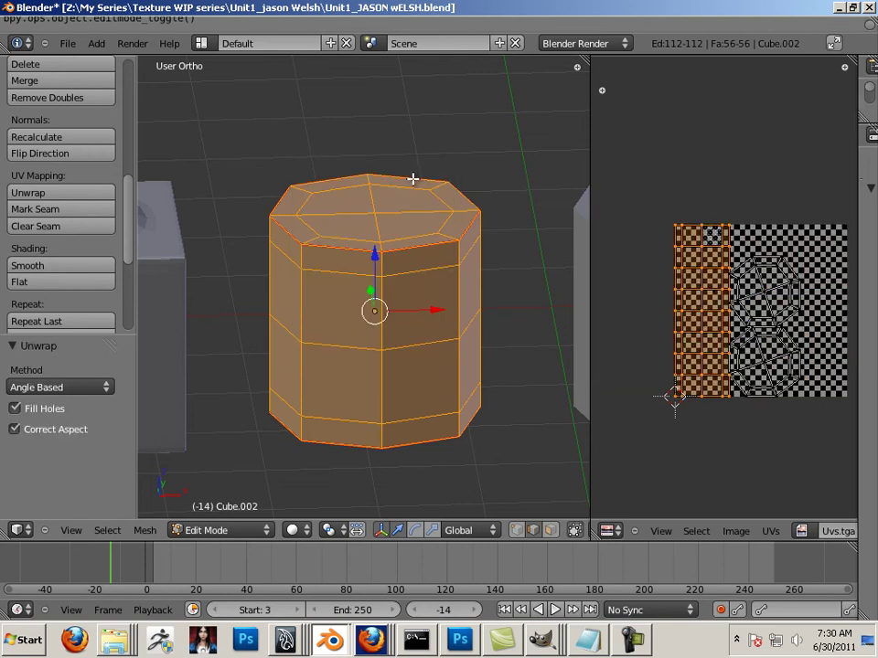
# Step: Show the Uvs.tga checker image and switch the viewport to Textured shading
pyautogui.click(801, 533)
pyautogui.click(723, 384)
pyautogui.click(297, 531)
pyautogui.click(320, 457)
# Step: Orbit over the cylinder's top to inspect the checker, then reselect the whole mesh
pyautogui.press('a')
pyautogui.moveTo(406, 458); pyautogui.dragTo(394, 465, button='middle')
pyautogui.scroll(6, 394, 464)
pyautogui.moveTo(444, 429); pyautogui.dragTo(386, 342, button='middle')
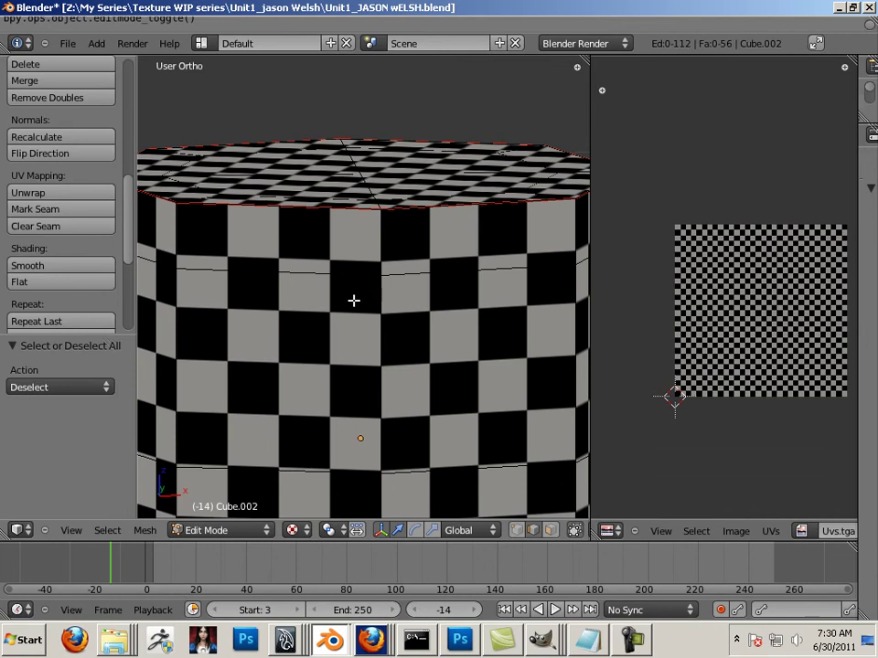
pyautogui.moveTo(353, 300); pyautogui.dragTo(561, 308, button='middle')
pyautogui.press('Tab')
pyautogui.press('Tab')
pyautogui.press('a')
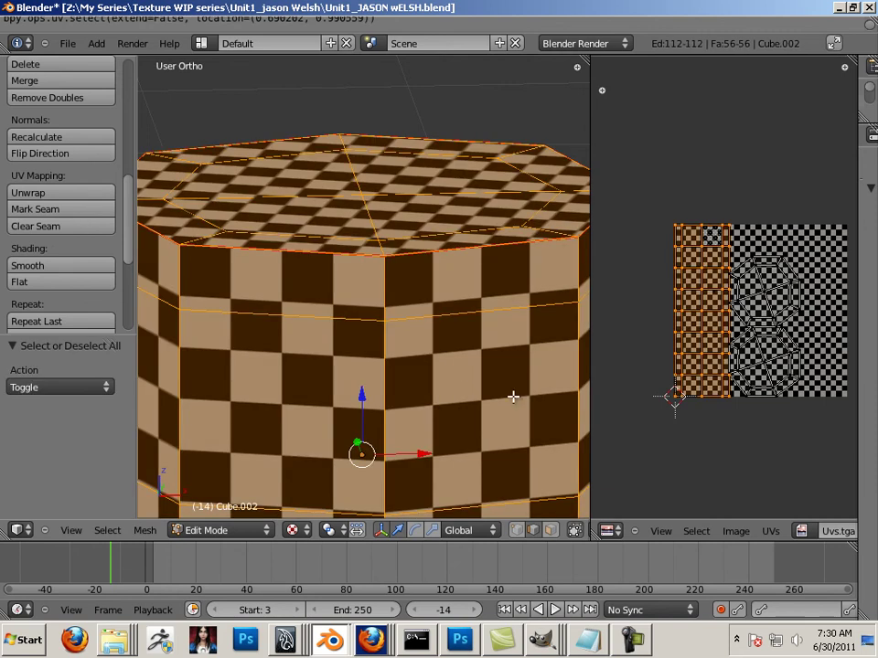
pyautogui.scroll(-3, 485, 301)
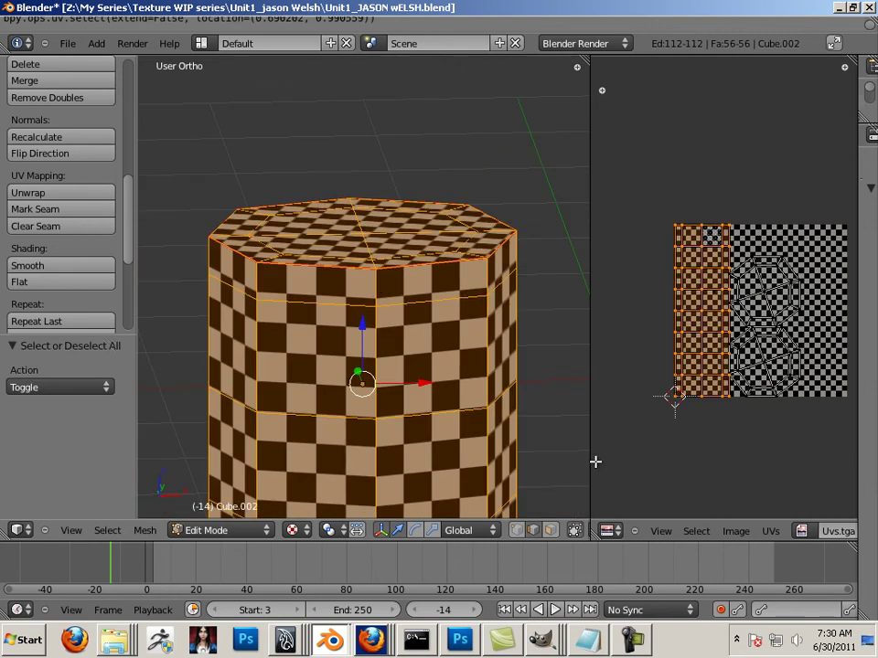
# Step: Run Average Islands Scale and Pack Islands, then deselect and view the top cap
pyautogui.click(770, 531)
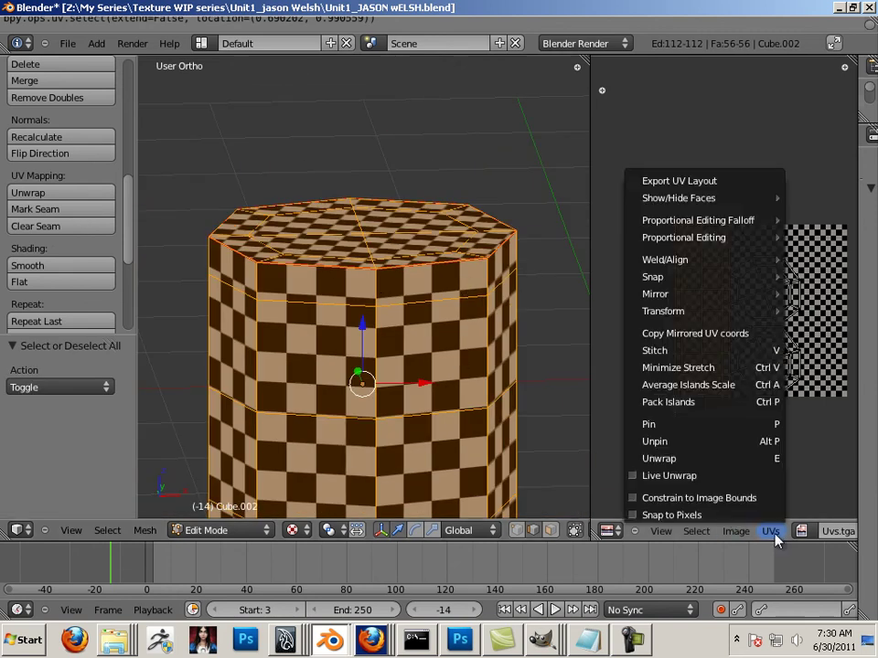
pyautogui.click(697, 388)
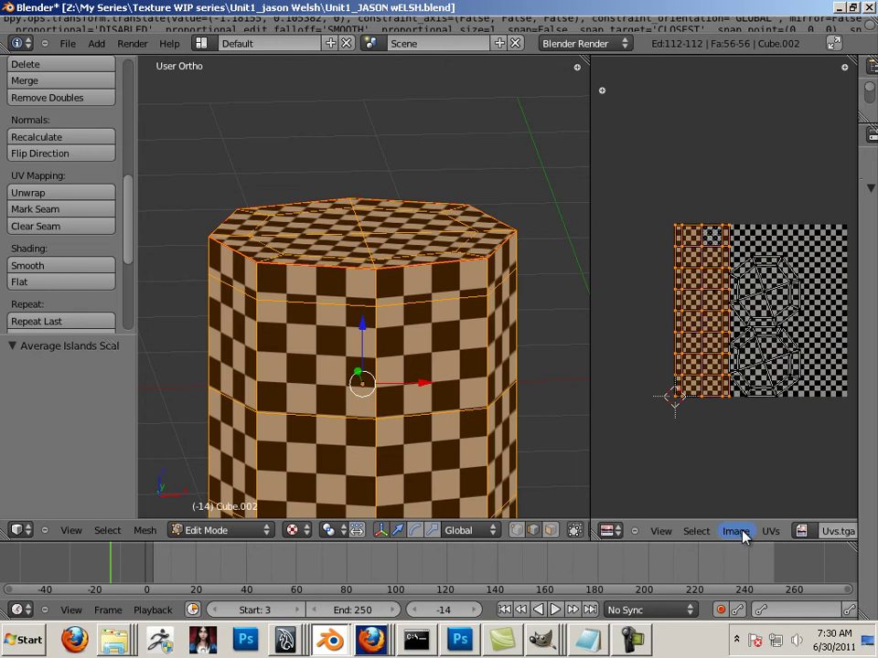
pyautogui.click(771, 534)
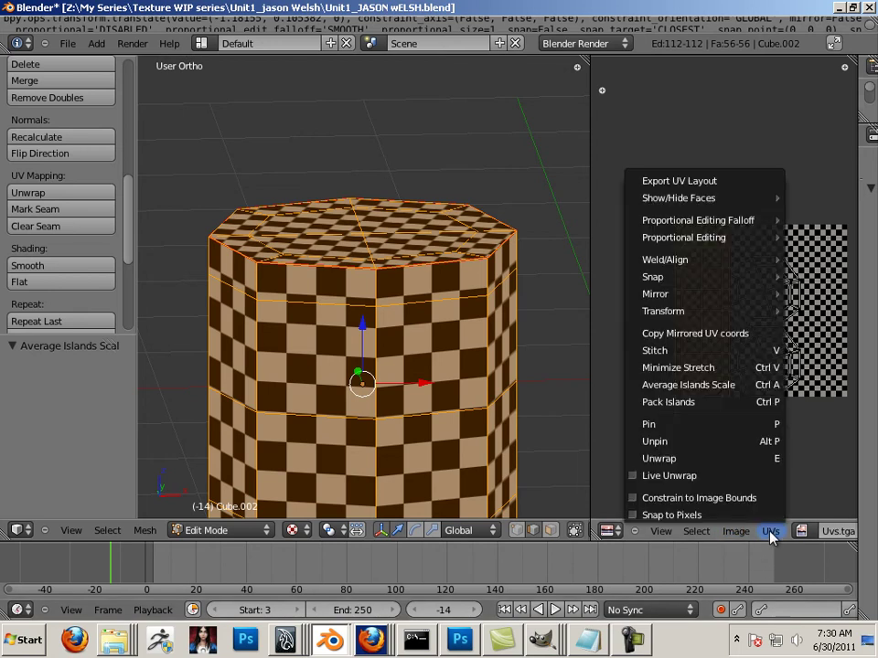
pyautogui.click(703, 407)
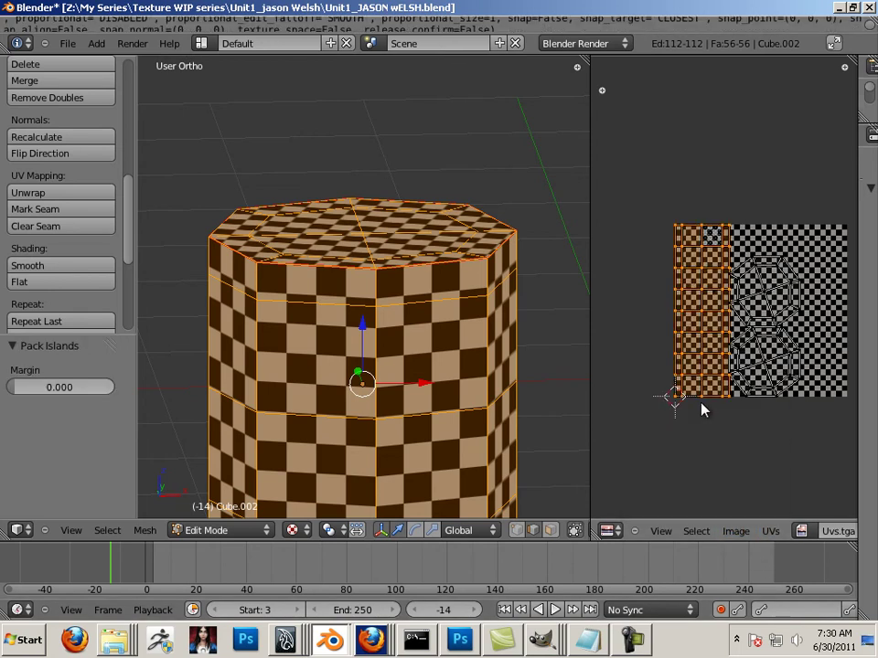
pyautogui.press('a')
pyautogui.moveTo(525, 336); pyautogui.dragTo(445, 364, button='middle')
pyautogui.scroll(4, 492, 470)
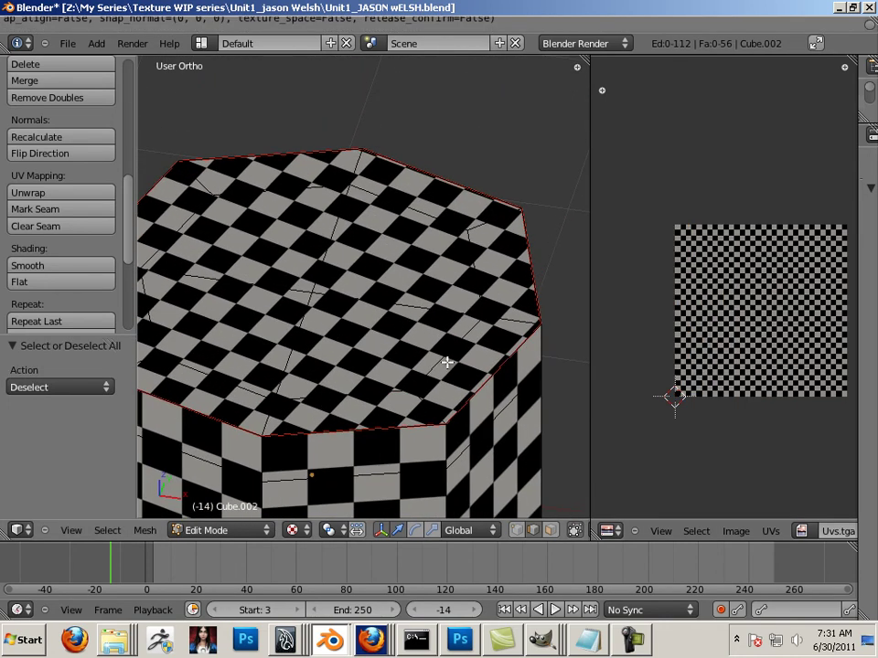
# Step: Select both octagonal cap islands in the UV editor
pyautogui.press('Tab')
pyautogui.press('Tab')
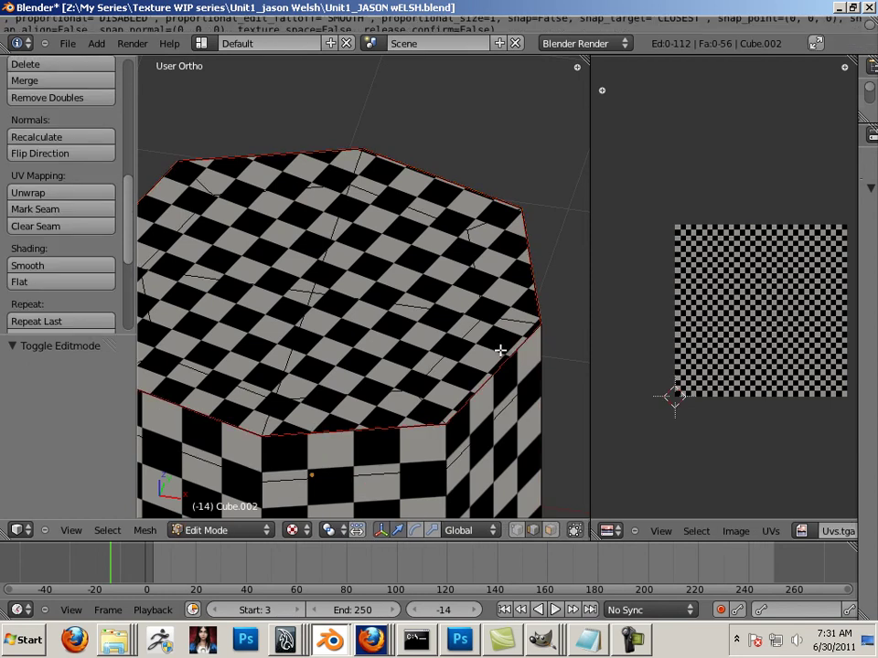
pyautogui.press('a')
pyautogui.click(770, 319)
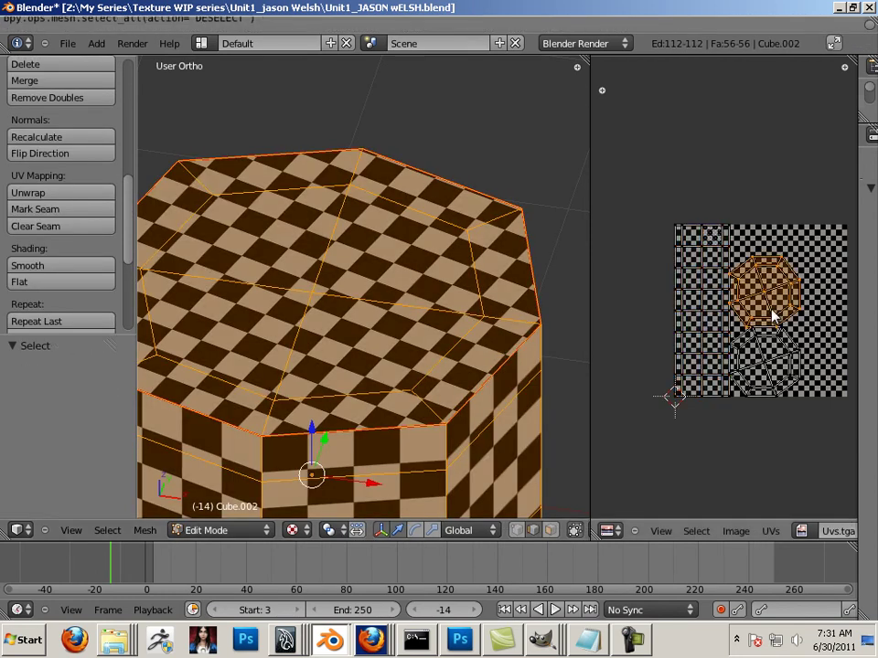
pyautogui.keyDown('shift'); pyautogui.click(770, 351); pyautogui.keyUp('shift')
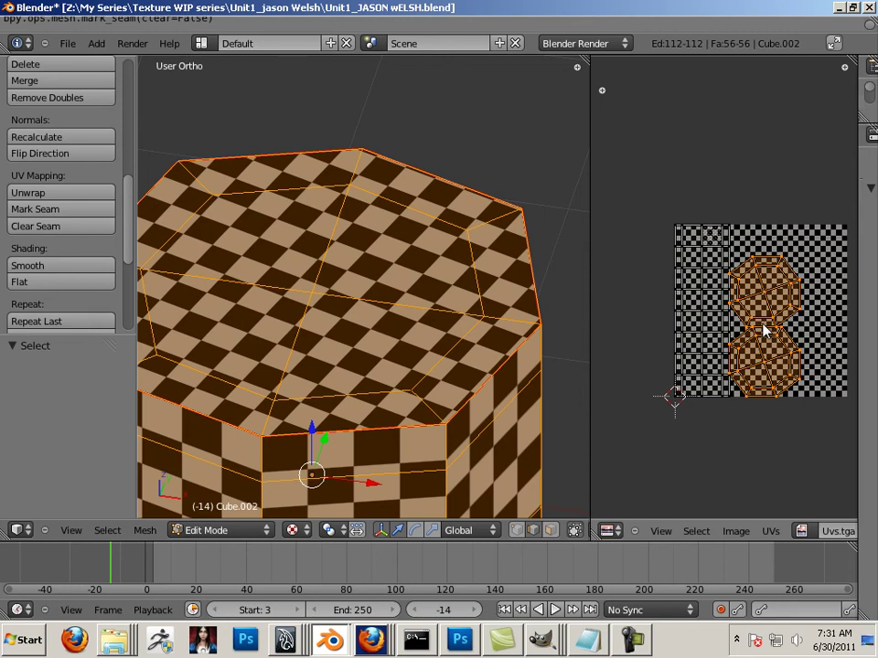
# Step: Scale the cap islands by -0.5, then by 1.419
pyautogui.write('s')
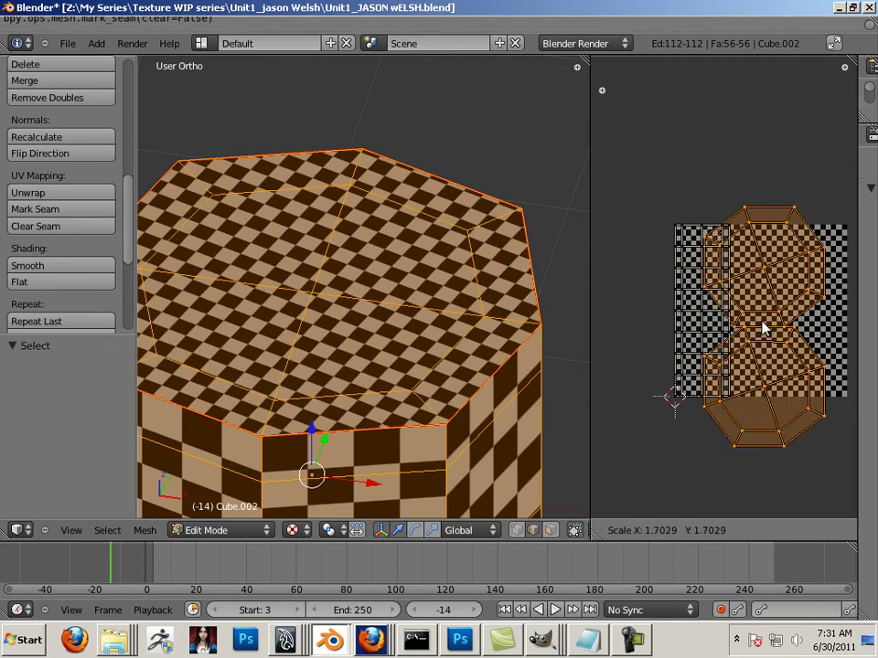
pyautogui.write('-1')
pyautogui.press('BackSpace')
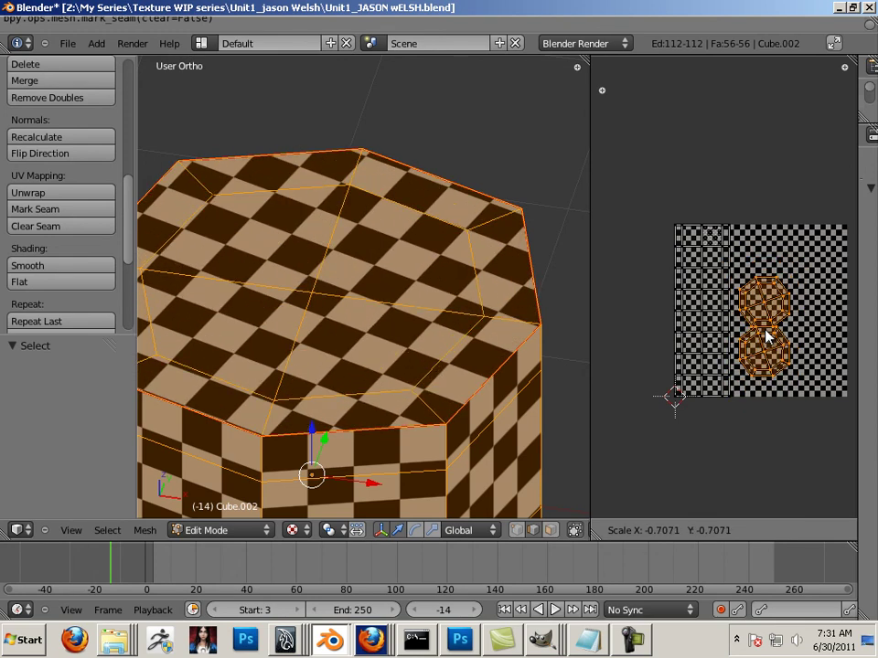
pyautogui.write('-.5')
pyautogui.press('Return')
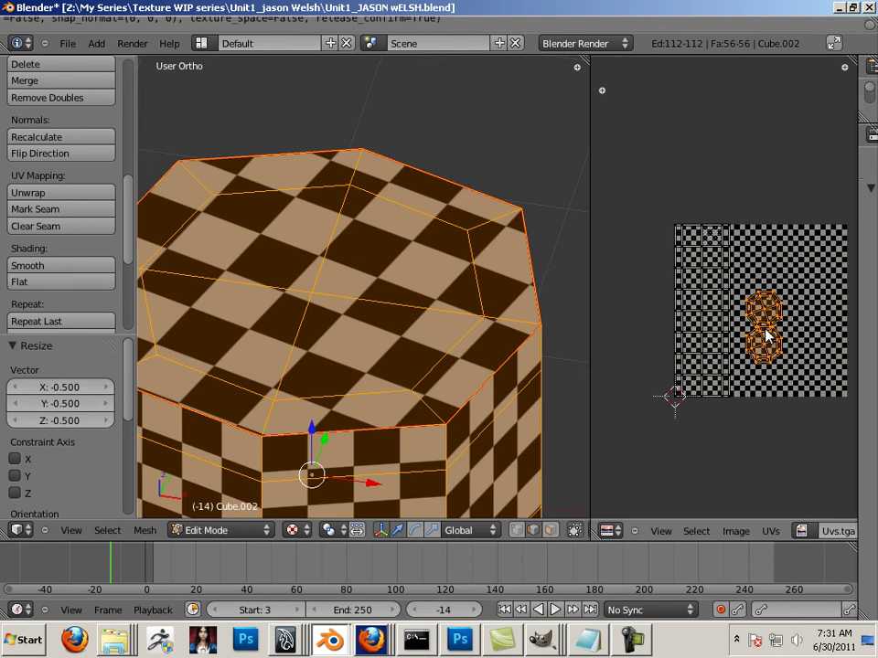
pyautogui.press('s')
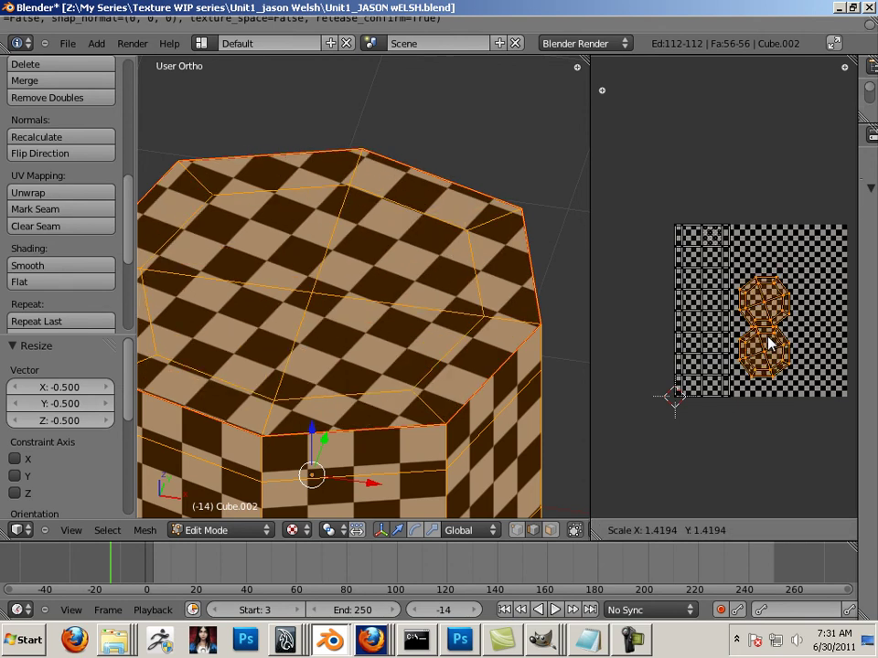
pyautogui.click(768, 343)
pyautogui.scroll(2, 743, 340)
pyautogui.scroll(2, 697, 336)
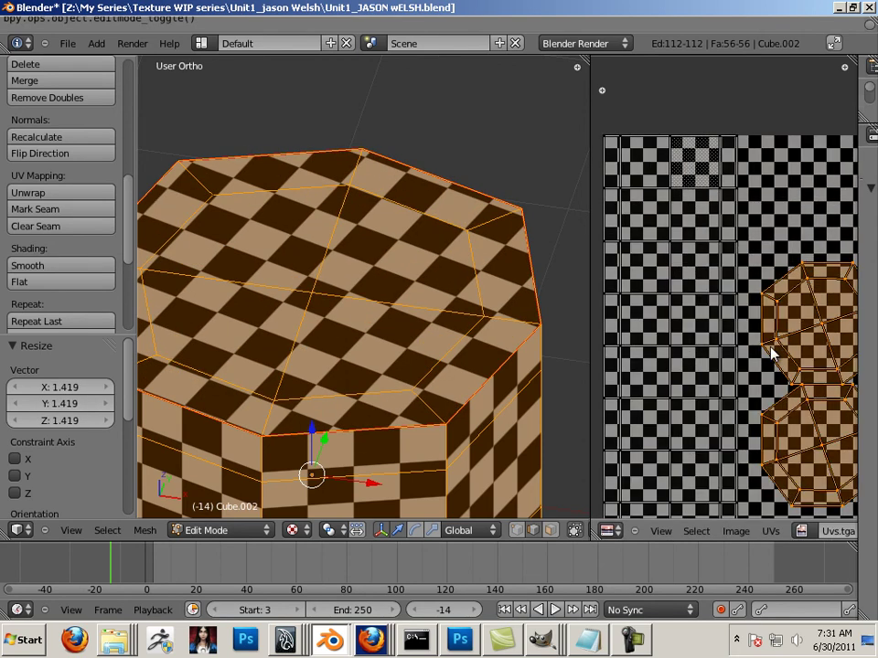
# Step: Widen the UV editor and scale the two cap islands by a further 0.936
pyautogui.moveTo(588, 302); pyautogui.dragTo(451, 288)
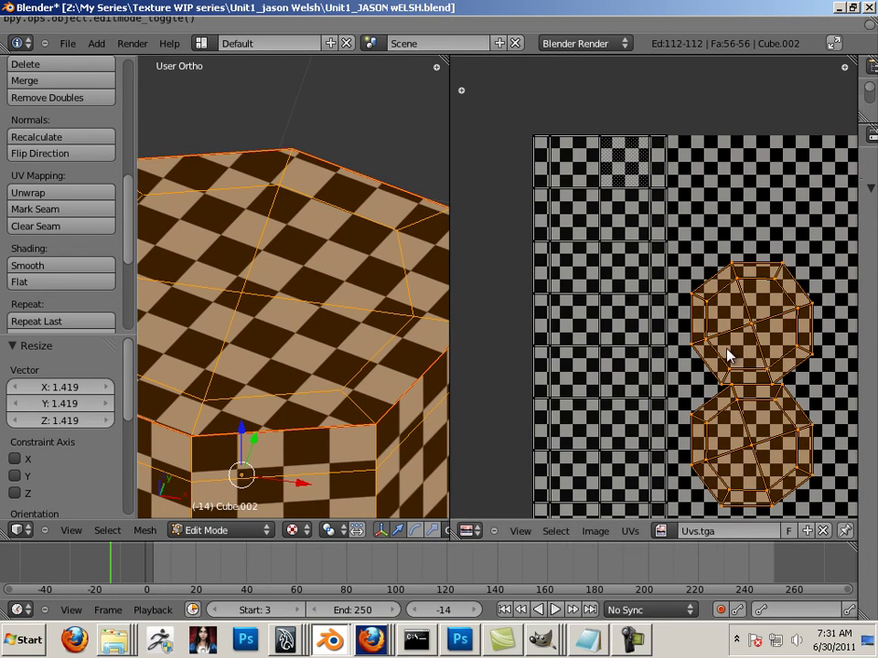
pyautogui.press('s')
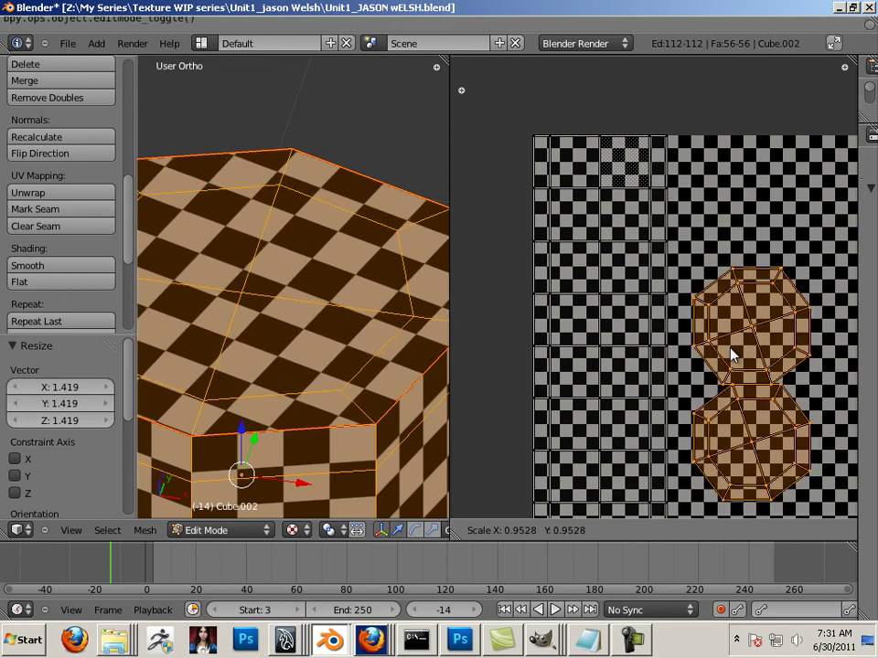
pyautogui.click(732, 354)
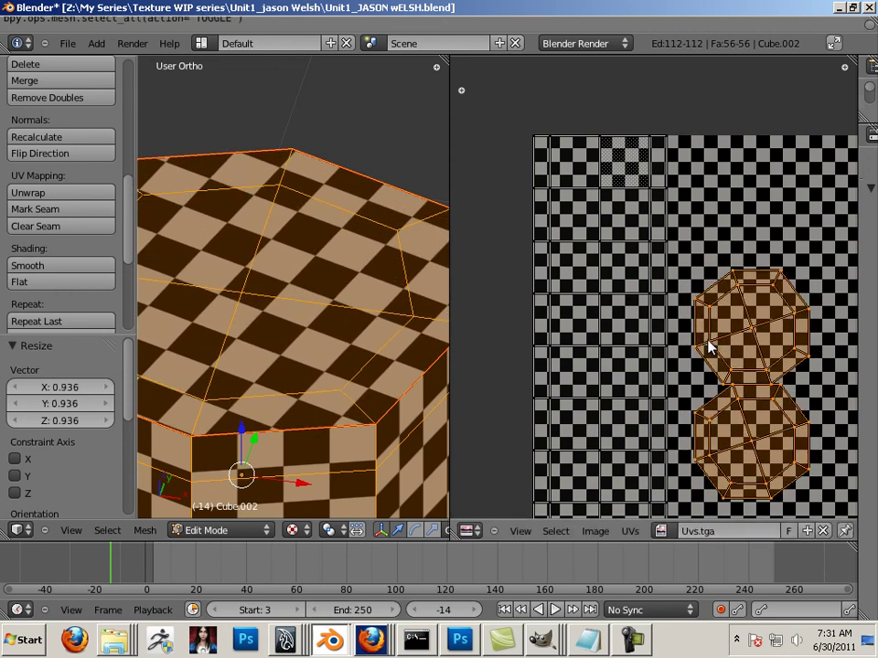
pyautogui.scroll(-2, 709, 346)
pyautogui.scroll(3, 704, 366)
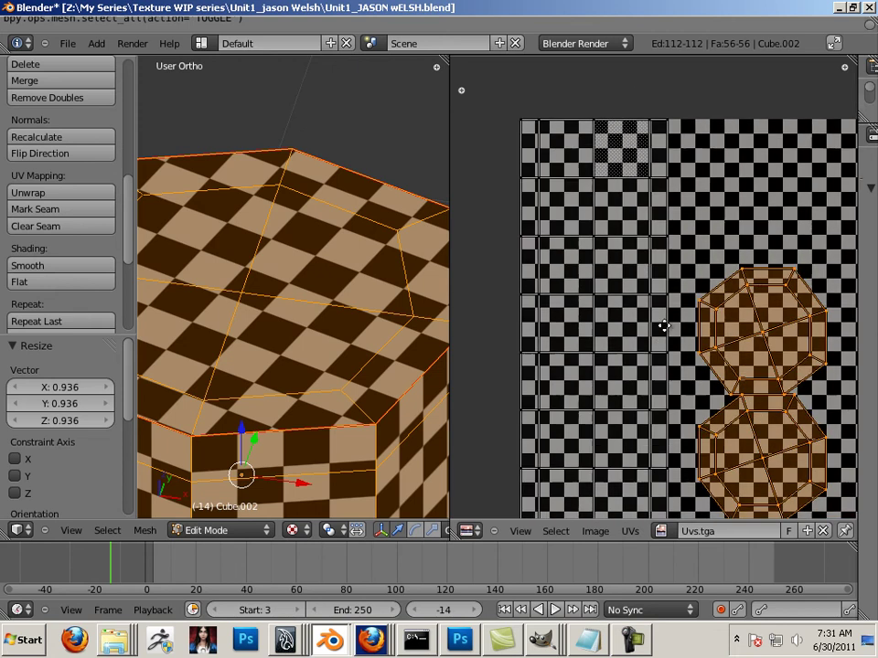
pyautogui.scroll(2, 699, 375)
pyautogui.scroll(1, 683, 438)
# Step: Recentre the UV image and give the 3D viewport its width back
pyautogui.moveTo(769, 362); pyautogui.dragTo(712, 284, button='middle')
pyautogui.scroll(-3, 694, 294)
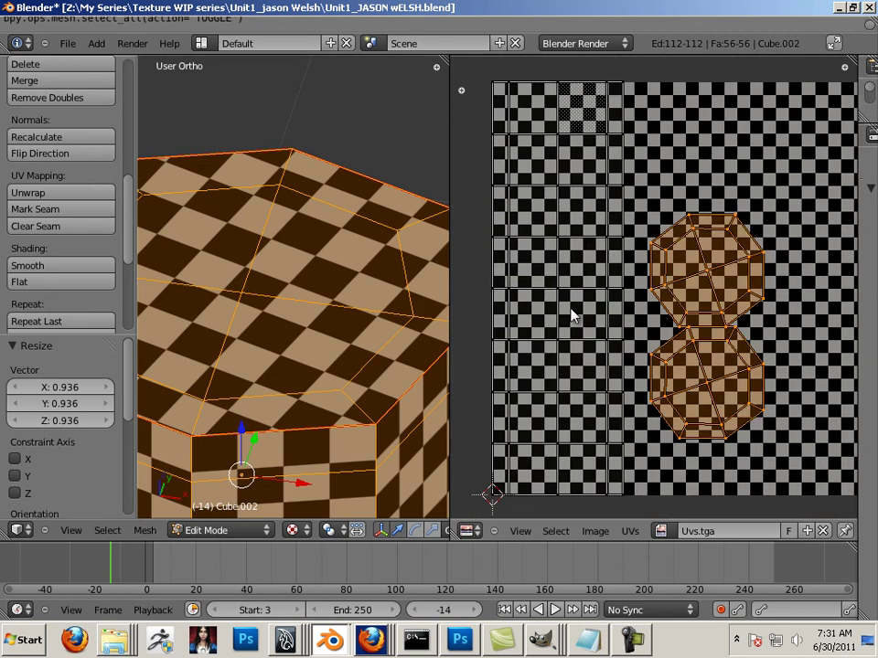
pyautogui.moveTo(450, 304); pyautogui.dragTo(638, 316)
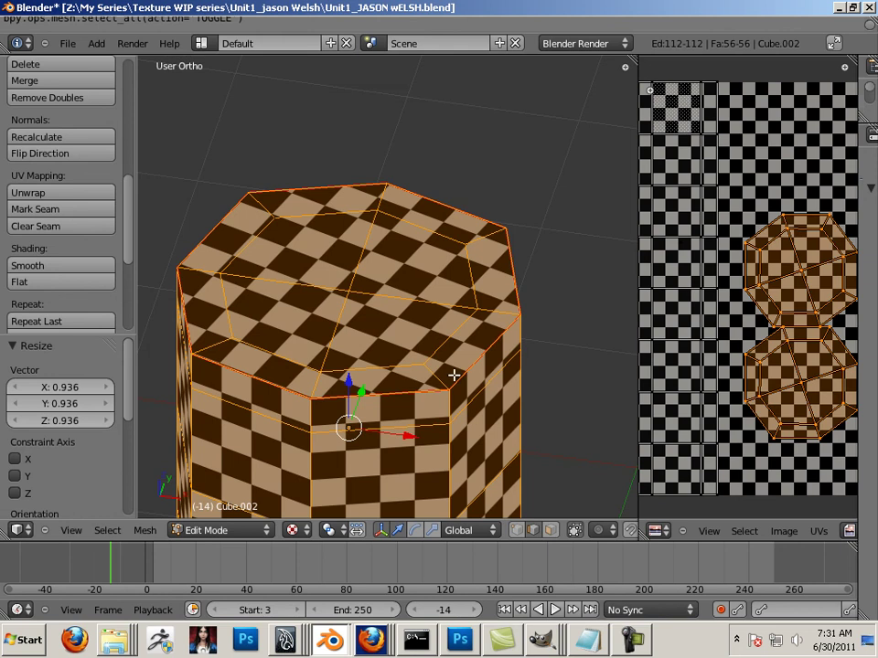
# Step: Swap the checker image for leather.tga and orbit the cylinder to inspect it
pyautogui.click(848, 531)
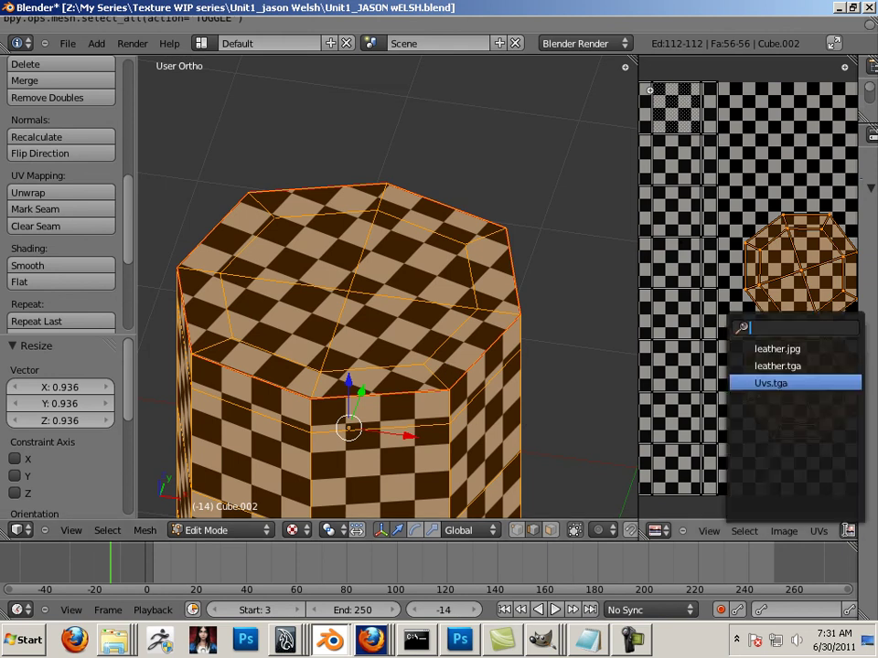
pyautogui.click(773, 365)
pyautogui.press('a')
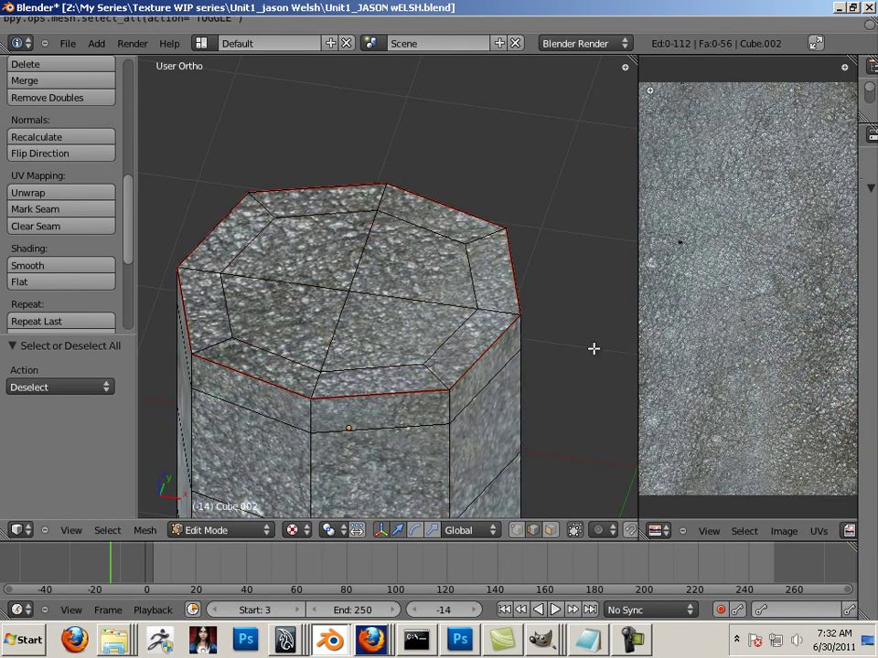
pyautogui.moveTo(540, 395); pyautogui.dragTo(410, 256, button='middle')
pyautogui.scroll(2, 446, 266)
pyautogui.scroll(2, 400, 393)
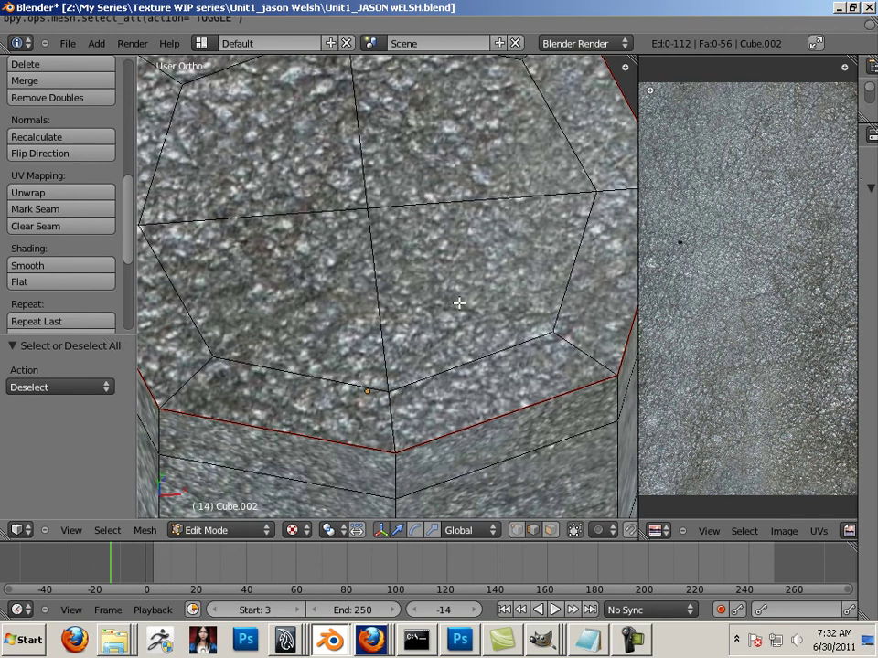
pyautogui.scroll(-3, 459, 303)
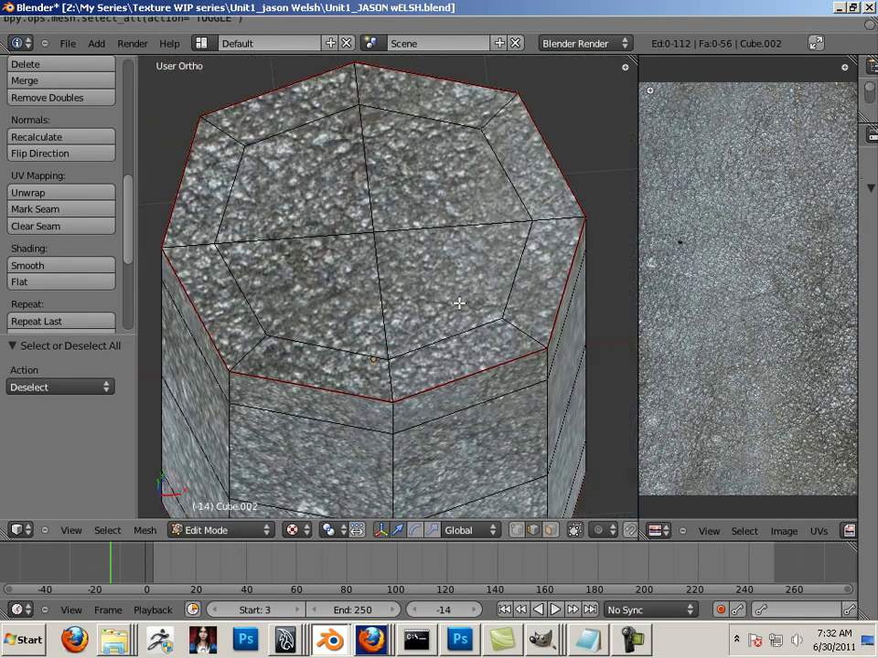
# Step: Toggle out of and back into Edit Mode, then select all to show the UVs over the leather
pyautogui.press('u')
pyautogui.click(548, 320)
pyautogui.press('Tab')
pyautogui.press('Tab')
pyautogui.press('a')
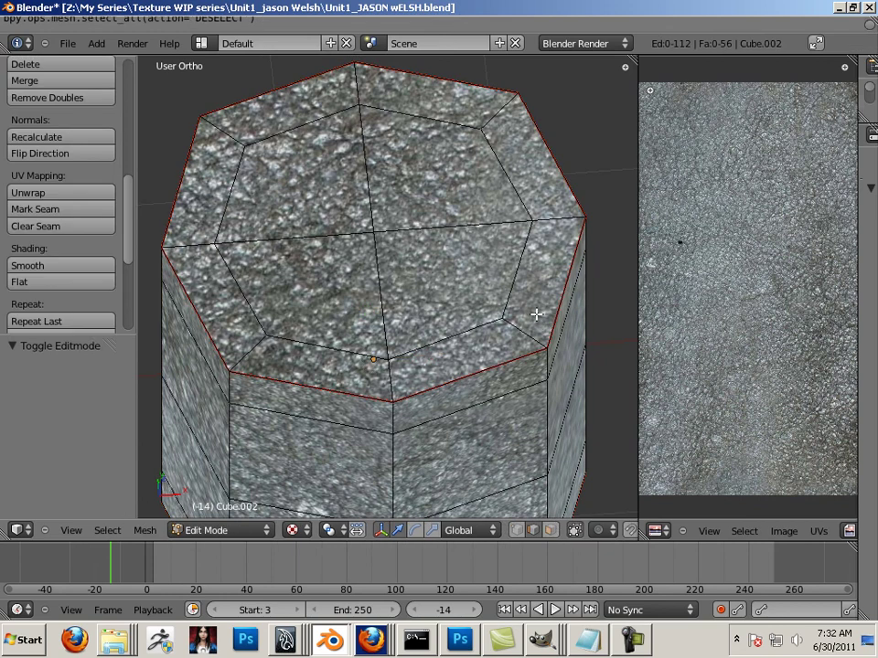
pyautogui.press('a')
pyautogui.scroll(-3, 775, 361)
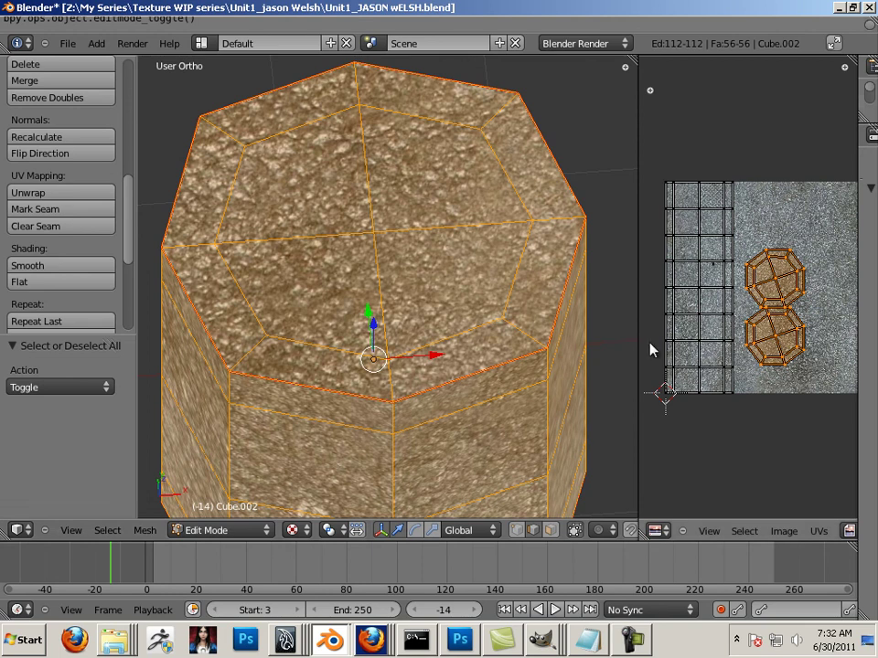
pyautogui.moveTo(637, 338)
pyautogui.mouseDown()
pyautogui.moveTo(522, 329)
pyautogui.moveTo(686, 369)
pyautogui.moveTo(646, 356)
pyautogui.mouseUp()
pyautogui.scroll(-6, 564, 345)
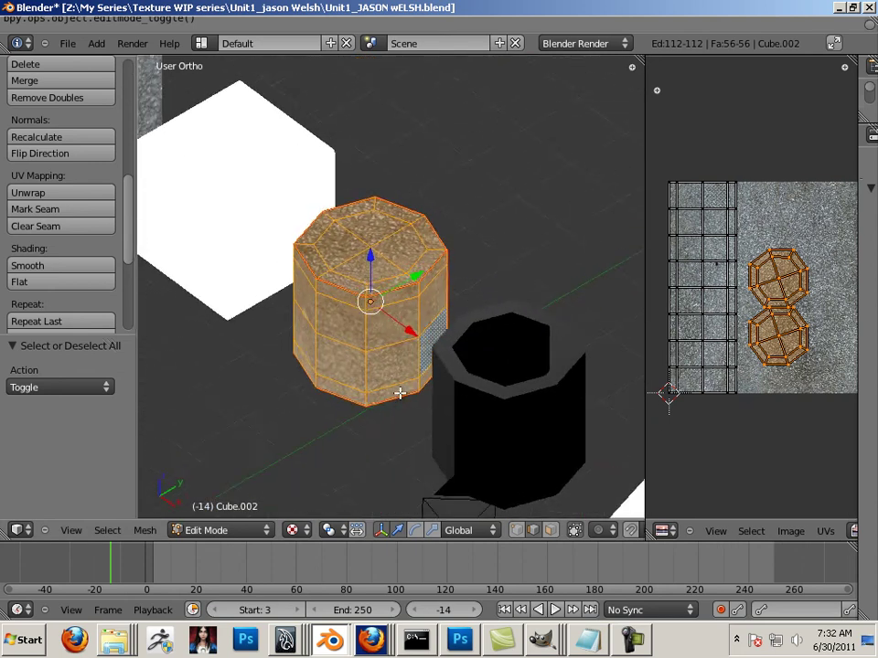
pyautogui.scroll(-8, 603, 381)
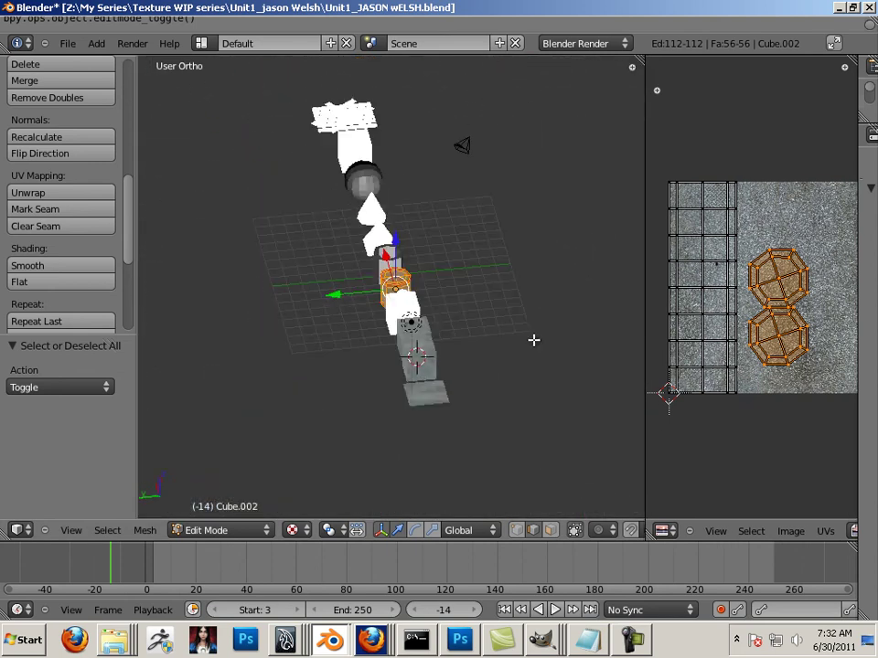